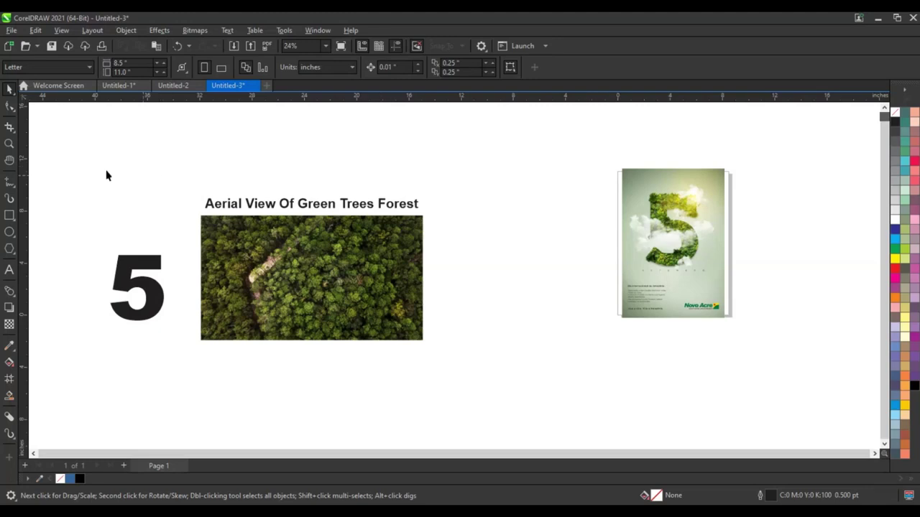
# Zoom in on the reference poster, then zoom out and frame the forest photo and poster together
pyautogui.click(11, 145)
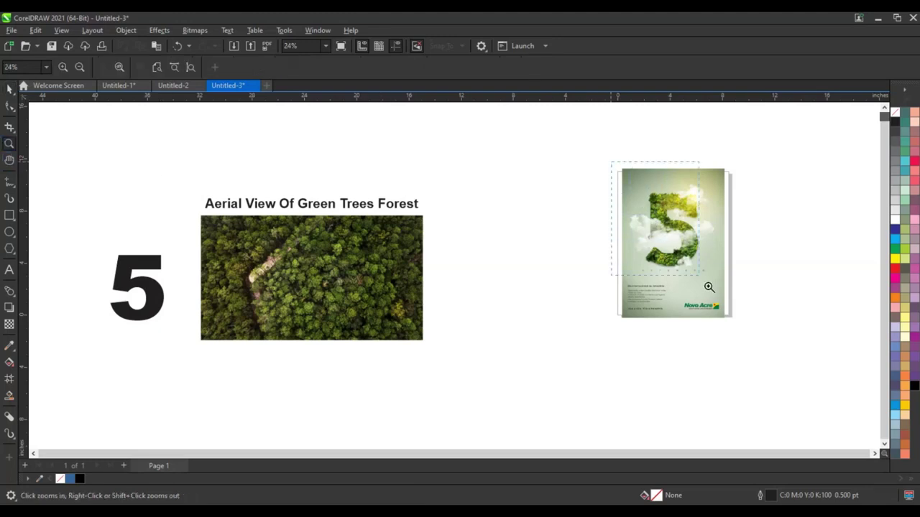
pyautogui.moveTo(708, 286); pyautogui.dragTo(727, 318)
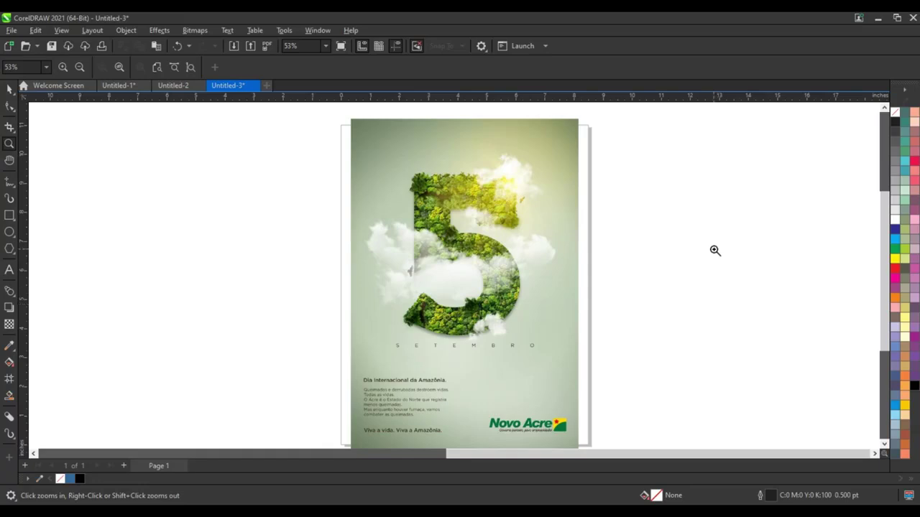
pyautogui.rightClick(691, 292)
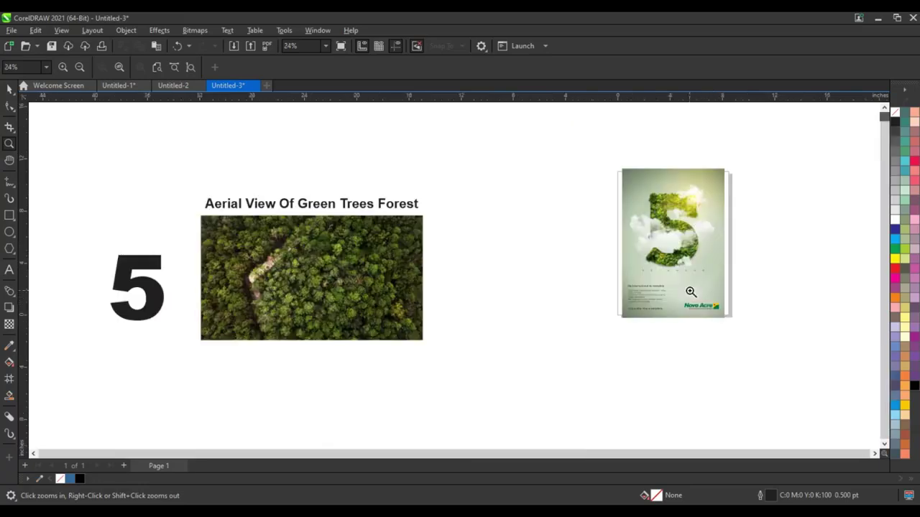
pyautogui.moveTo(263, 143); pyautogui.dragTo(772, 362)
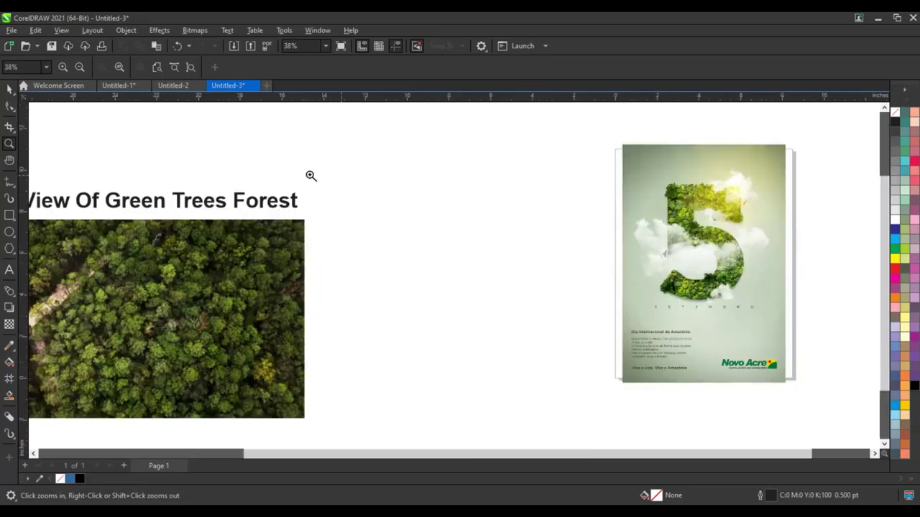
pyautogui.moveTo(335, 230); pyautogui.dragTo(796, 422)
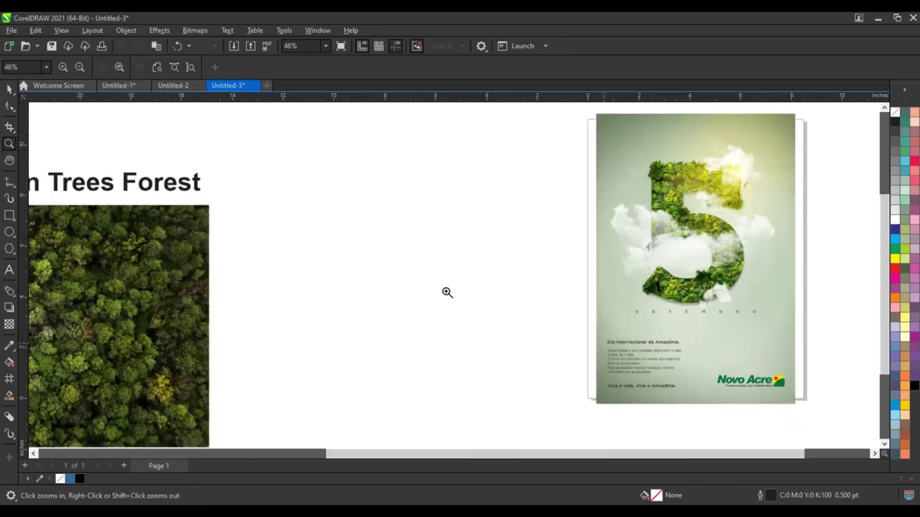
pyautogui.click(10, 215)
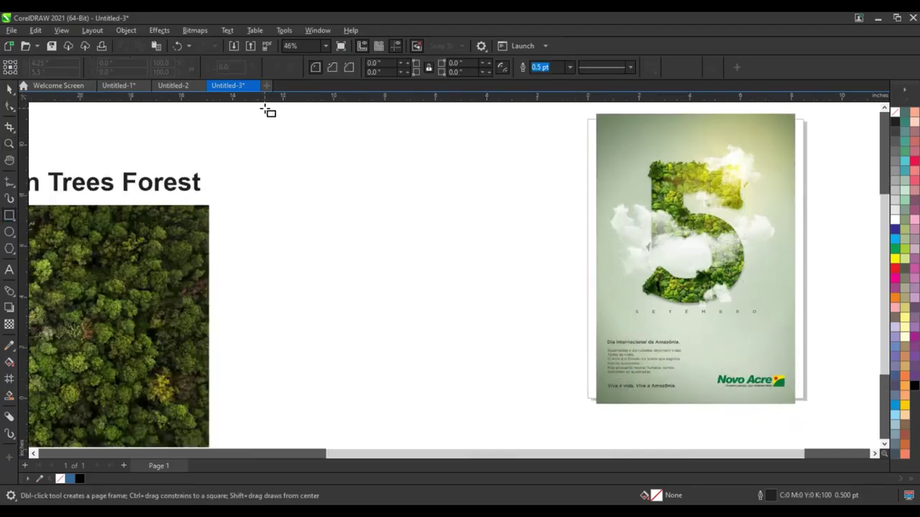
# Draw a portrait rectangle and fill it with sage green (#99A790) sampled from the reference poster
pyautogui.moveTo(265, 109)
pyautogui.mouseDown()
pyautogui.moveTo(458, 412)
pyautogui.moveTo(492, 434)
pyautogui.mouseUp()
pyautogui.click(9, 346)
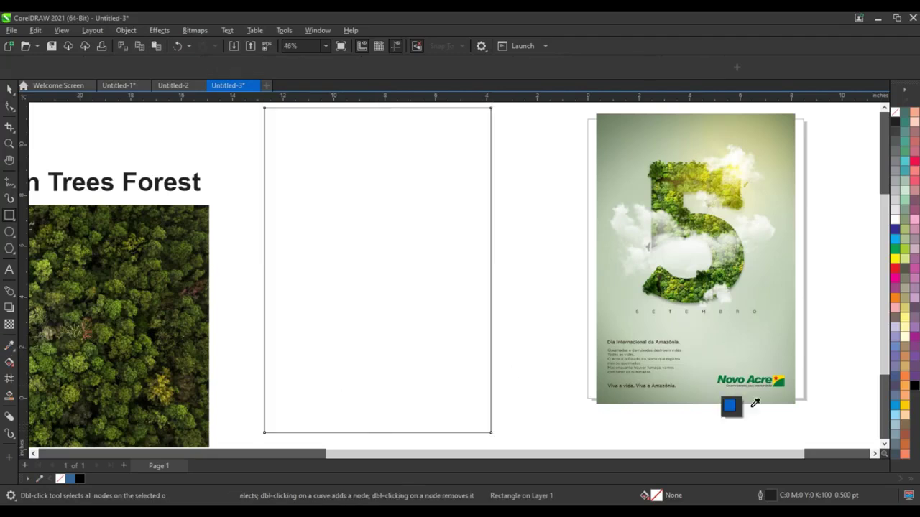
pyautogui.click(785, 397)
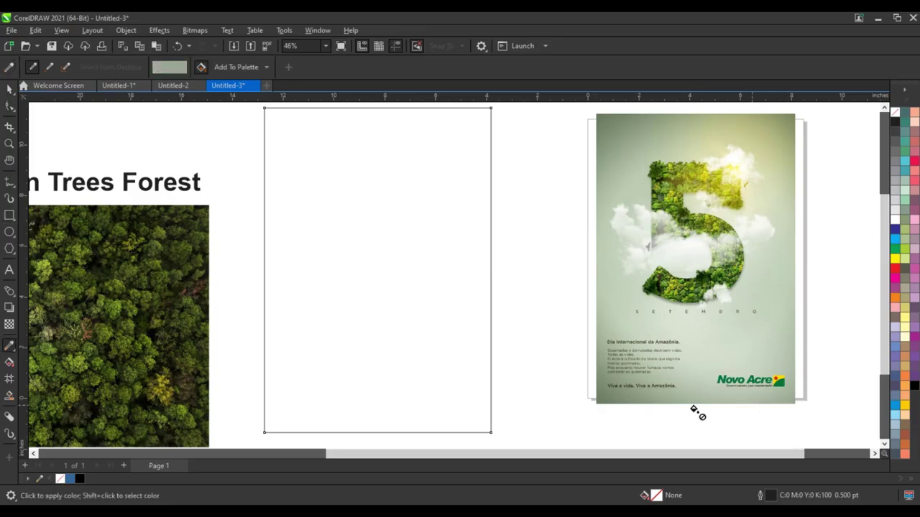
pyautogui.click(453, 426)
pyautogui.press('space')
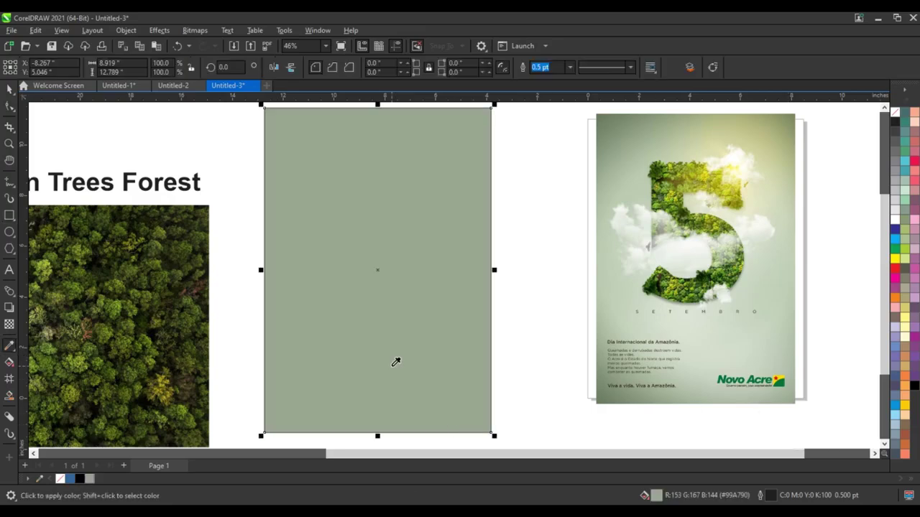
pyautogui.press('space')
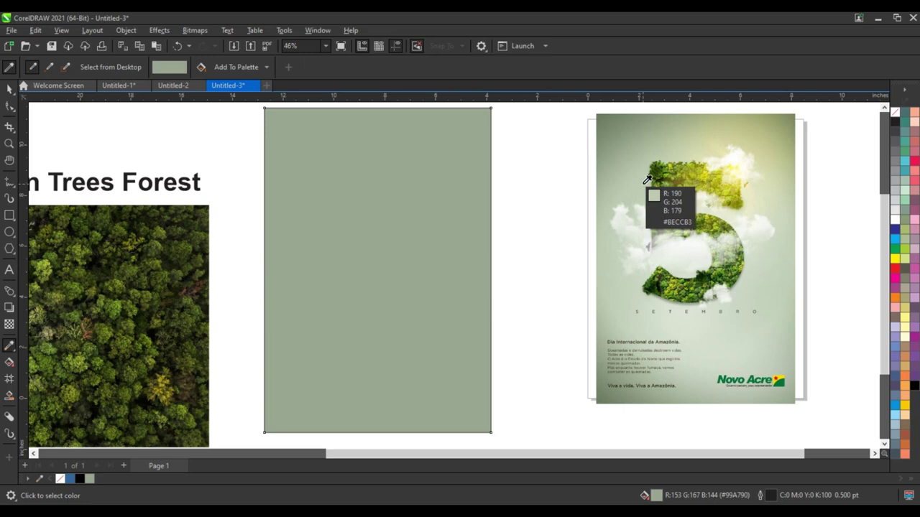
pyautogui.click(764, 260)
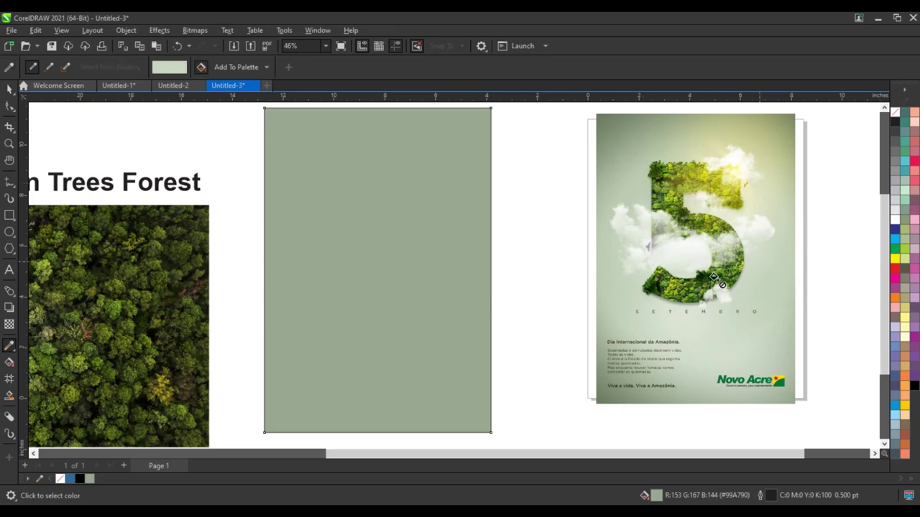
pyautogui.click(467, 279)
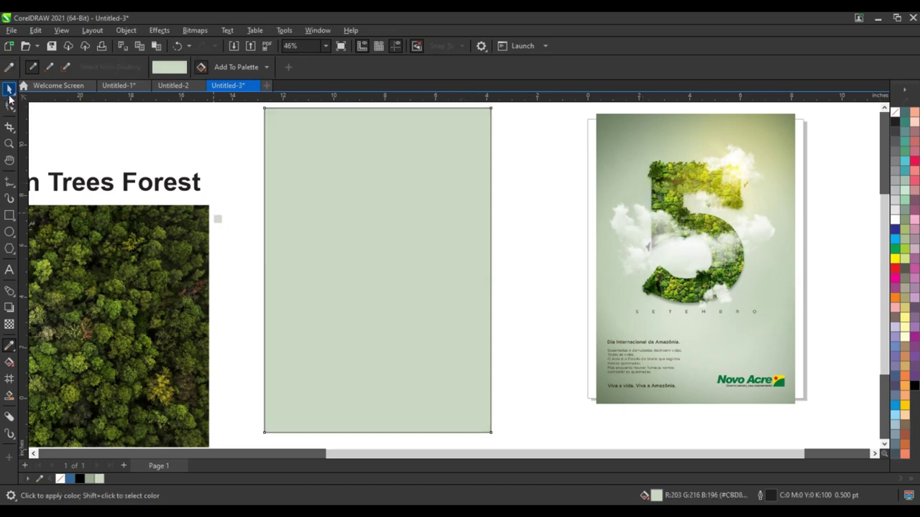
pyautogui.click(9, 88)
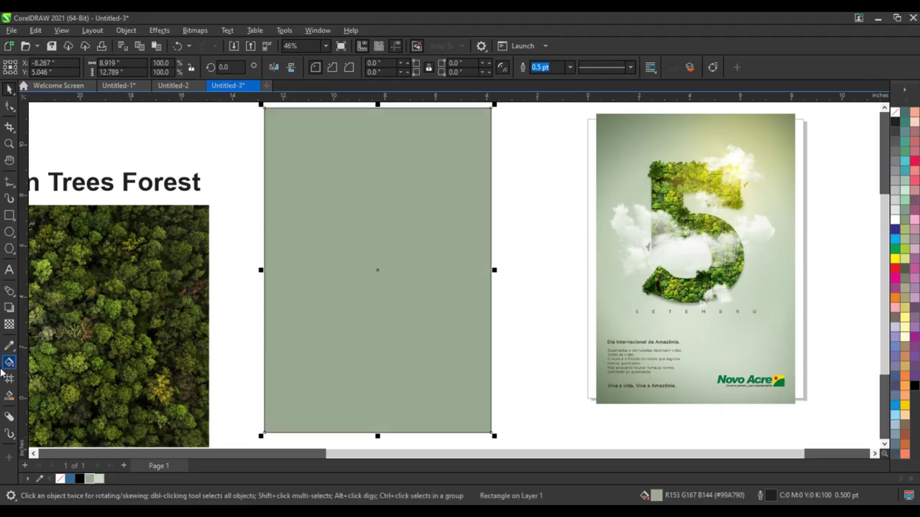
# Add an elliptical fountain fill to the rectangle with a light green end colour
pyautogui.click(9, 362)
pyautogui.moveTo(390, 185); pyautogui.dragTo(388, 392)
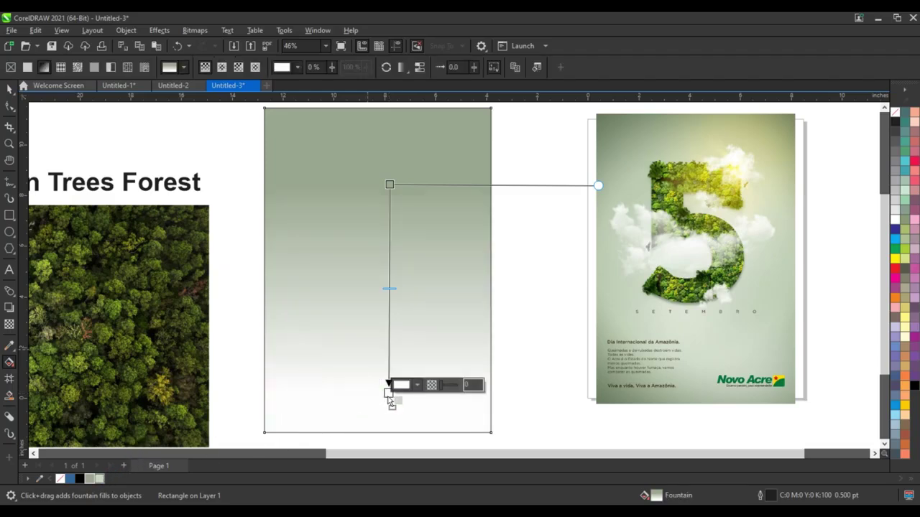
pyautogui.click(297, 156)
pyautogui.click(221, 67)
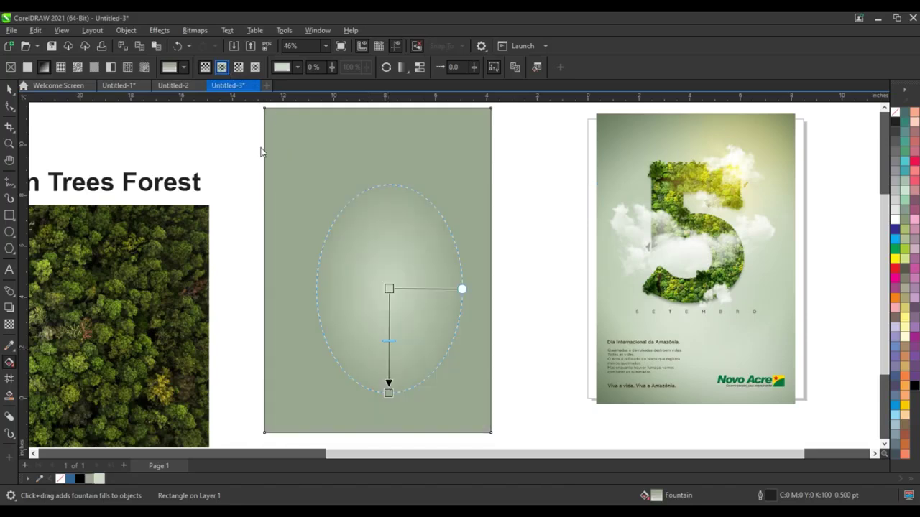
# Widen and re-centre the elliptical gradient so the pale glow sits mid-rectangle
pyautogui.moveTo(388, 382); pyautogui.dragTo(437, 397)
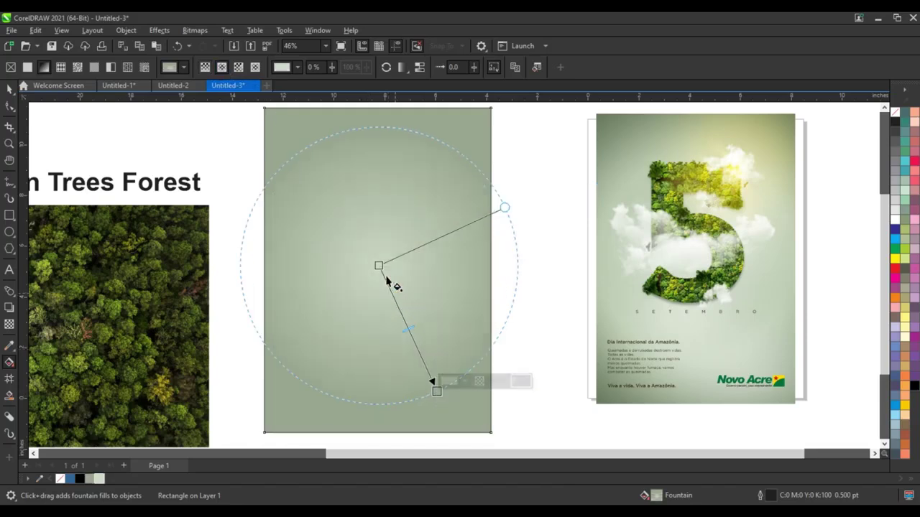
pyautogui.moveTo(382, 266); pyautogui.dragTo(387, 268)
pyautogui.moveTo(438, 390); pyautogui.dragTo(442, 398)
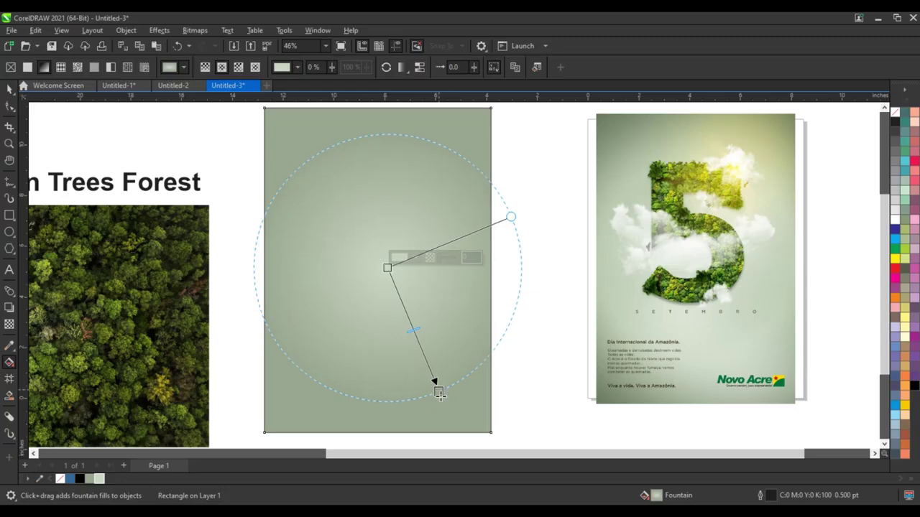
pyautogui.moveTo(387, 267); pyautogui.dragTo(380, 276)
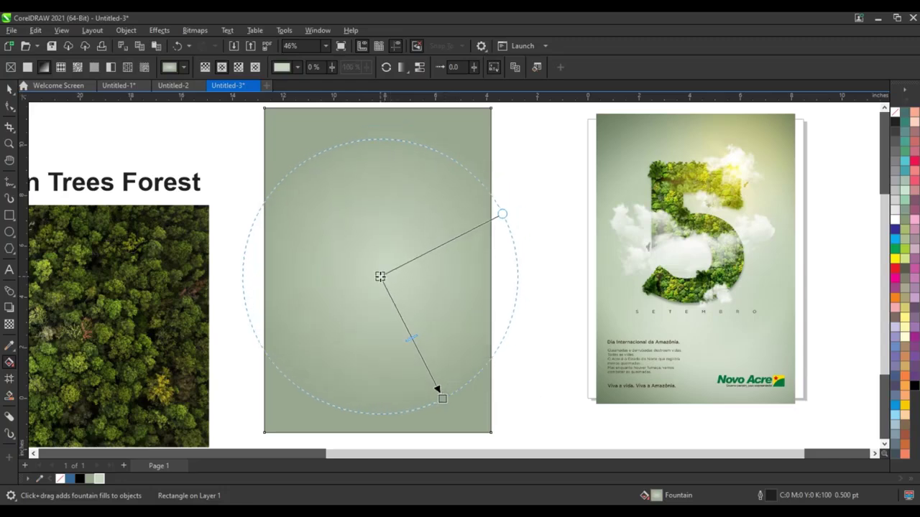
pyautogui.click(11, 91)
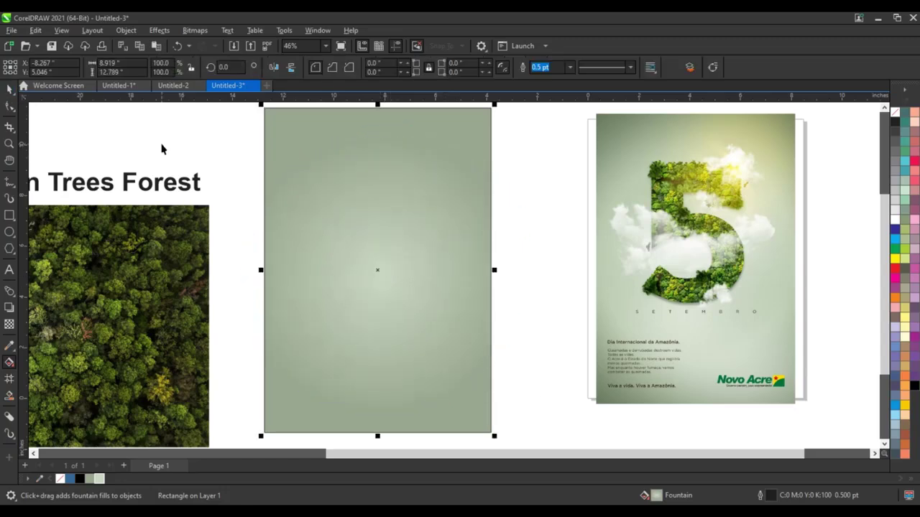
pyautogui.click(213, 226)
# Move the black 5 onto the green rectangle, in front of it, and zoom to fit
pyautogui.scroll(-2, 214, 227)
pyautogui.scroll(-1, 214, 227)
pyautogui.scroll(-2, 213, 227)
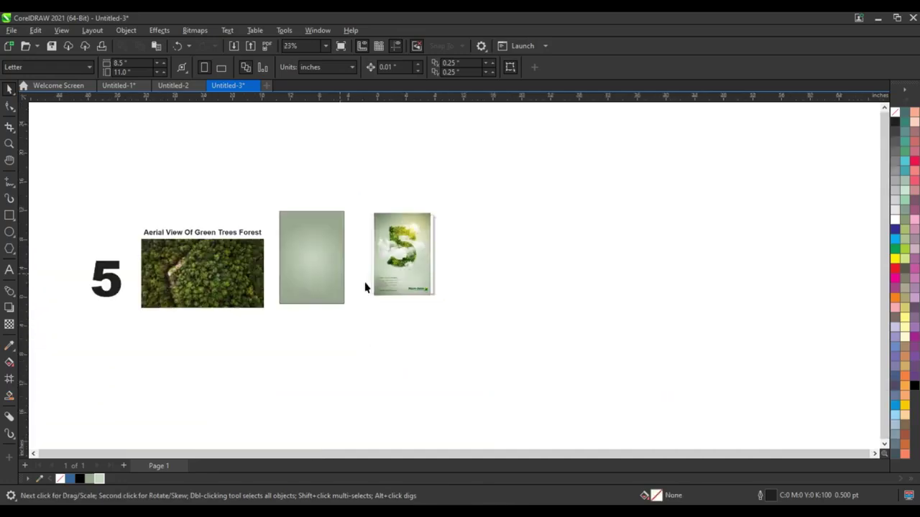
pyautogui.click(115, 280)
pyautogui.moveTo(115, 281); pyautogui.dragTo(323, 263)
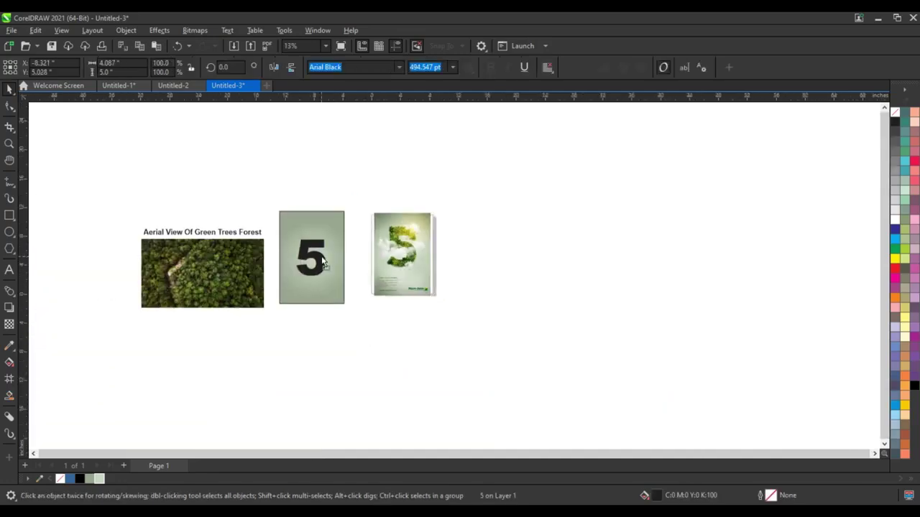
pyautogui.hotkey('ctrl', 'pagedown')
pyautogui.hotkey('ctrl', 'pageup')
pyautogui.moveTo(268, 203); pyautogui.dragTo(479, 338)
pyautogui.hotkey('shift', 'F2')
# Enlarge the 5 to fill most of the rectangle and convert it to curves
pyautogui.click(322, 276)
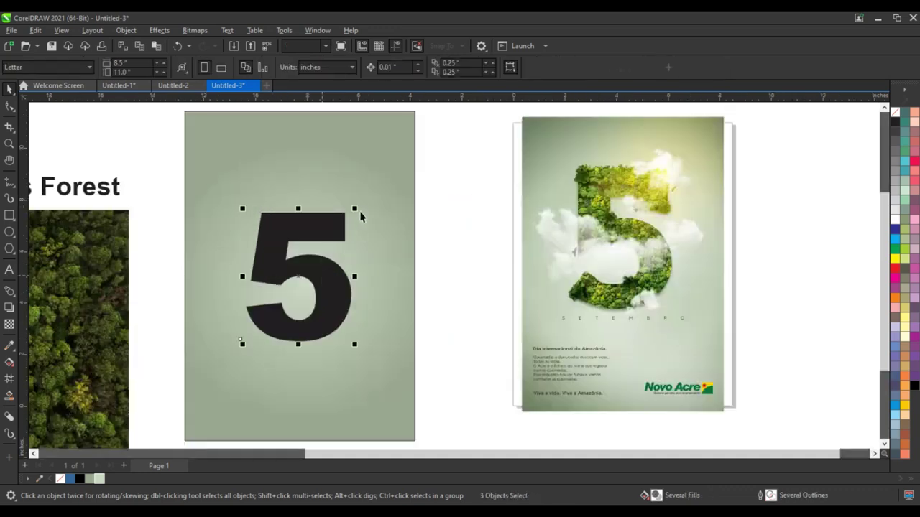
pyautogui.click(344, 219)
pyautogui.moveTo(384, 187); pyautogui.dragTo(406, 181)
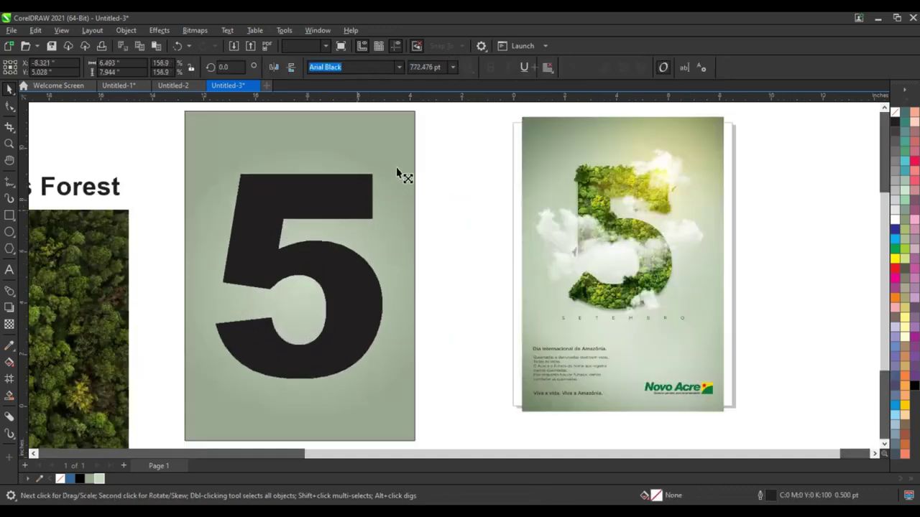
pyautogui.hotkey('ctrl', 'q')
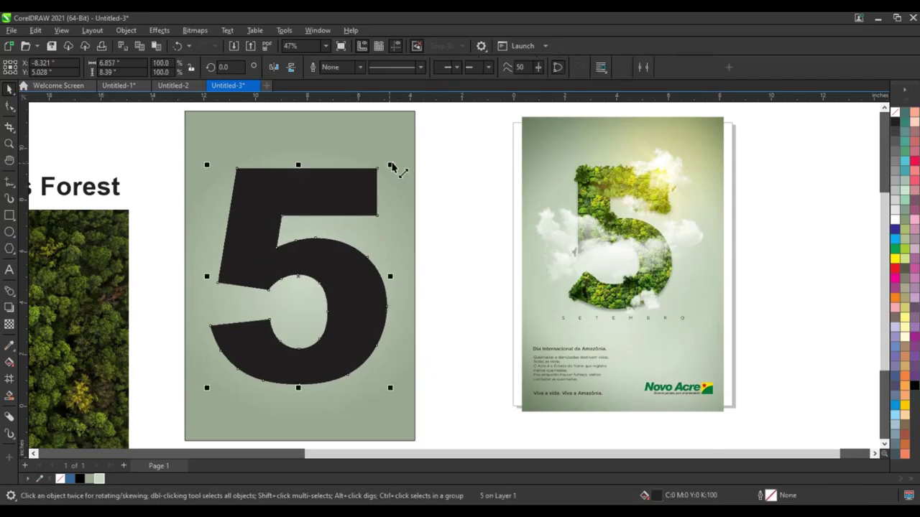
pyautogui.moveTo(396, 174); pyautogui.dragTo(394, 173)
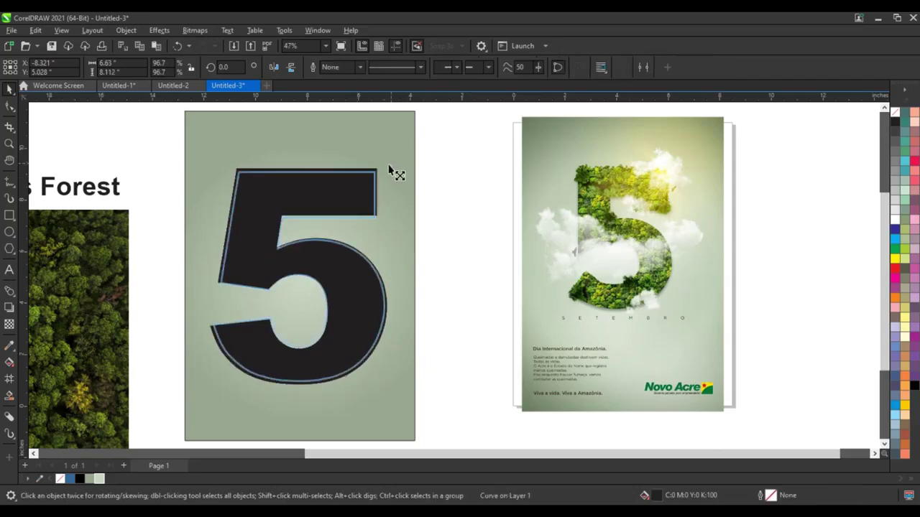
# Remove the 5's black fill and give its outline a 4.0 pt width
pyautogui.click(896, 114)
pyautogui.rightClick(895, 122)
pyautogui.click(838, 127)
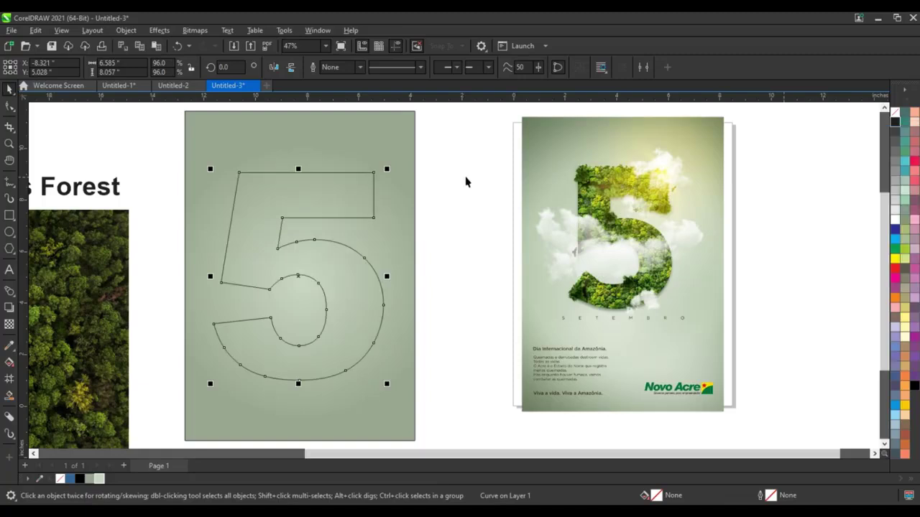
pyautogui.click(442, 187)
pyautogui.click(373, 191)
pyautogui.write('0.5')
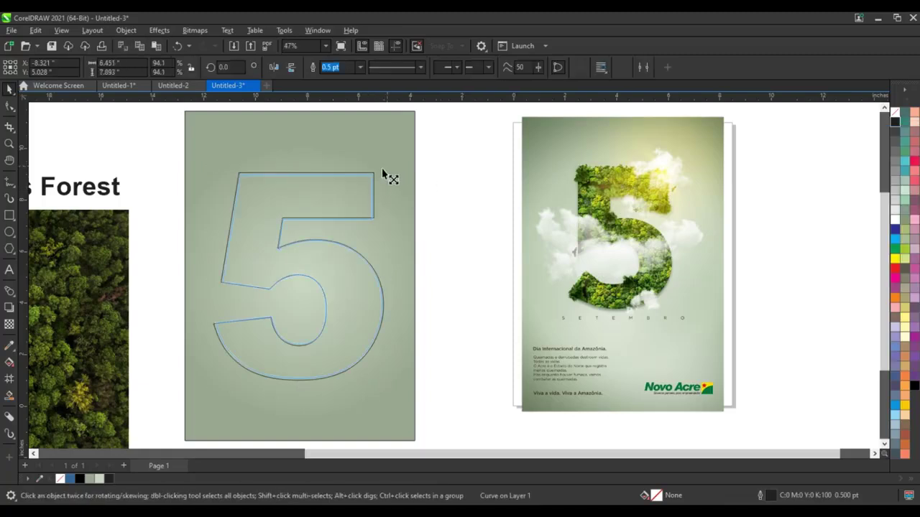
pyautogui.click(383, 173)
pyautogui.click(359, 67)
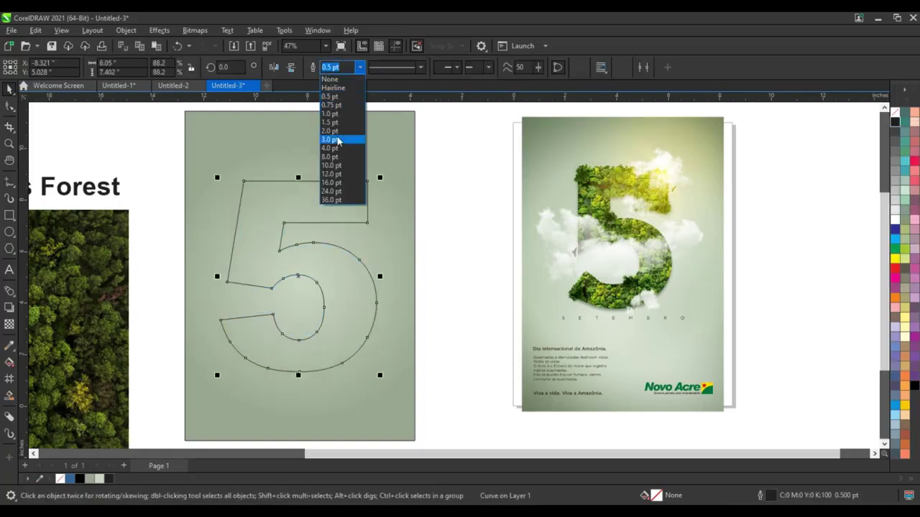
pyautogui.click(335, 148)
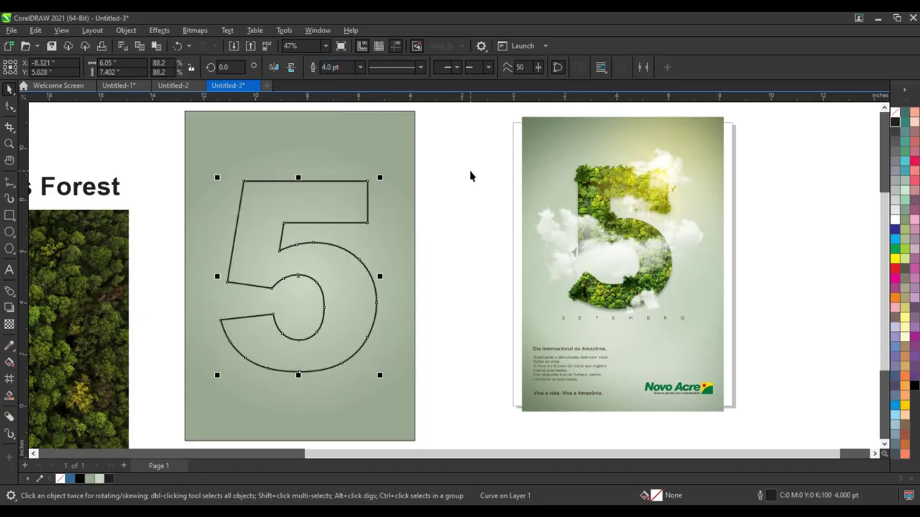
# Make the 5's outline white and move the forest photo right toward the green panel
pyautogui.rightClick(896, 228)
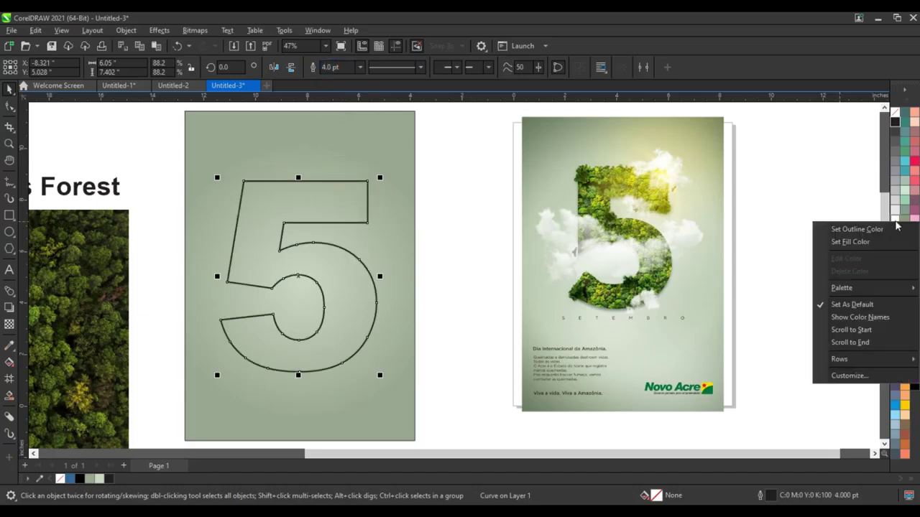
pyautogui.click(889, 232)
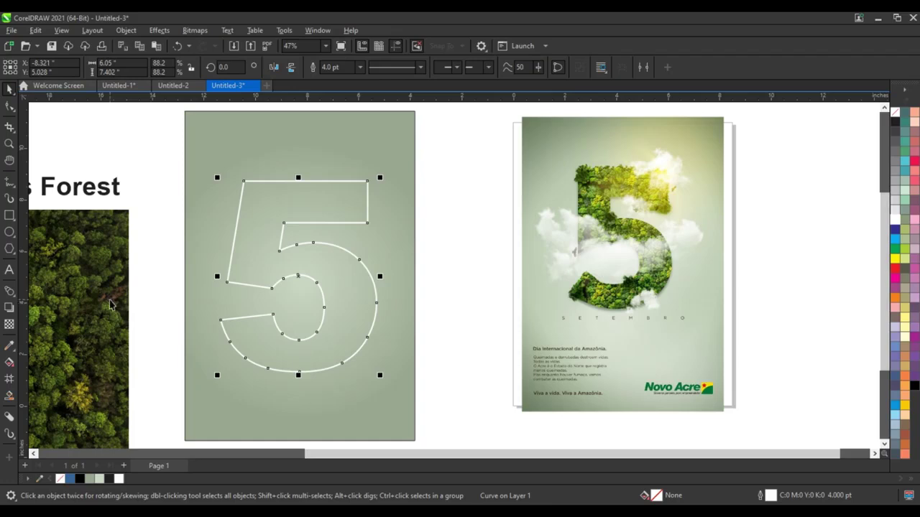
pyautogui.moveTo(107, 302); pyautogui.dragTo(230, 286)
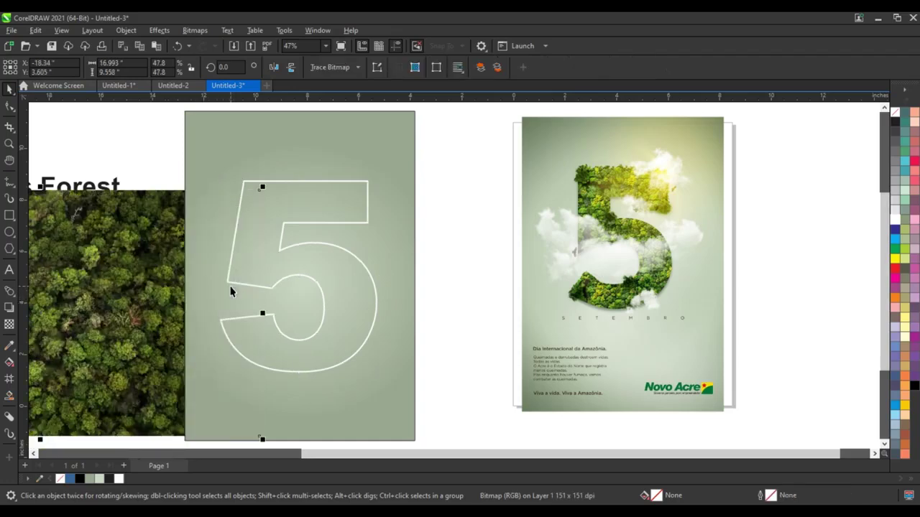
# Bring the forest photo in front, place it over the 5, and scale it to about 97%
pyautogui.hotkey('shift', 'pageup')
pyautogui.moveTo(150, 298); pyautogui.dragTo(359, 274)
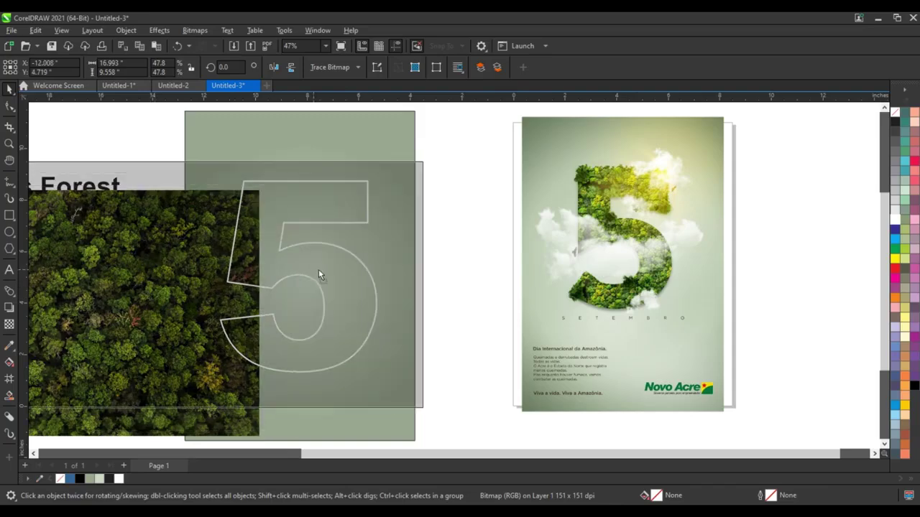
pyautogui.moveTo(447, 314)
pyautogui.mouseDown()
pyautogui.moveTo(437, 299)
pyautogui.moveTo(434, 311)
pyautogui.mouseUp()
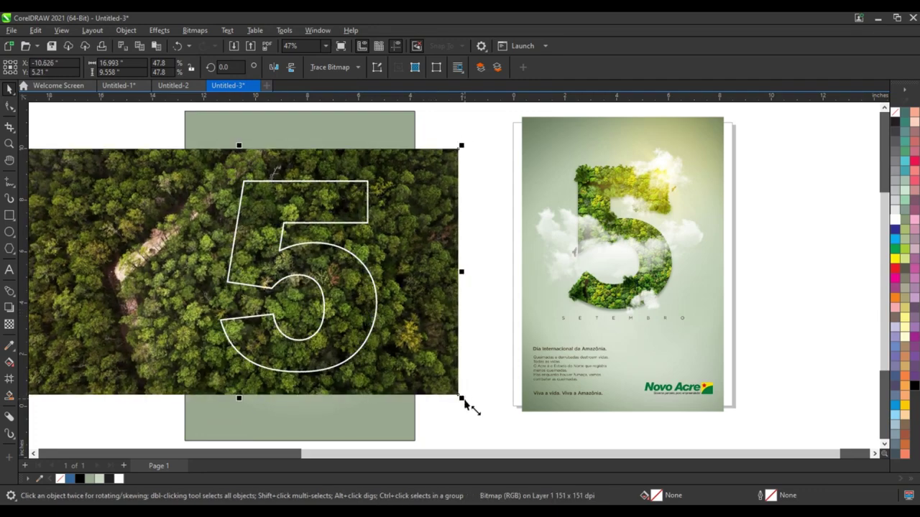
pyautogui.moveTo(464, 405); pyautogui.dragTo(454, 395)
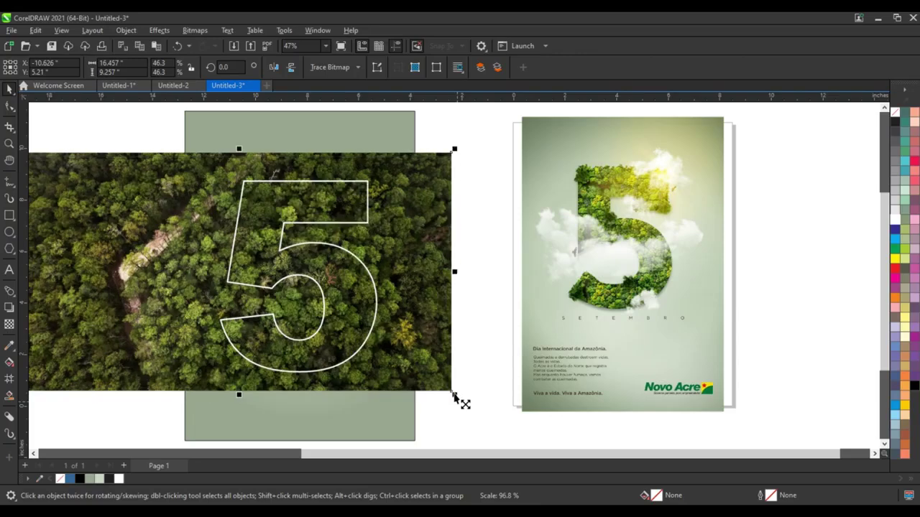
# Nudge the 5 outline slightly right and down, then zoom onto its upper-left part
pyautogui.click(10, 143)
pyautogui.moveTo(201, 165); pyautogui.dragTo(556, 389)
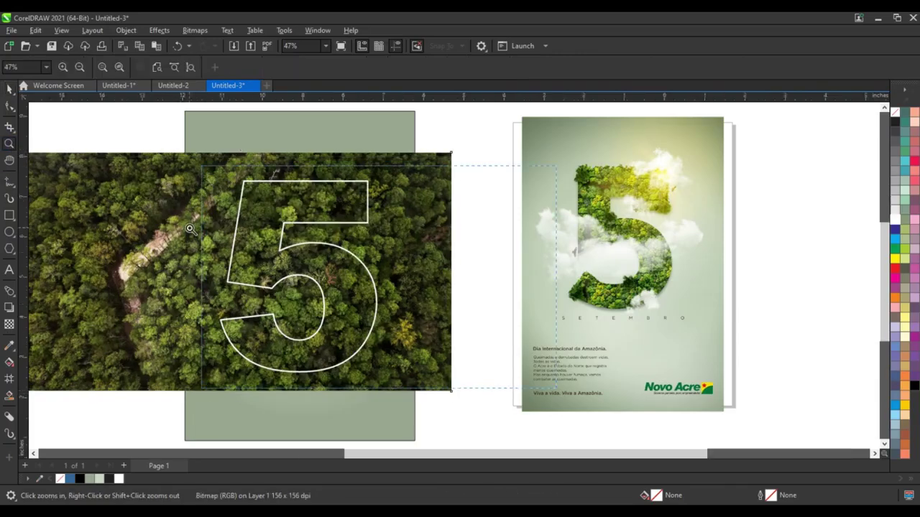
pyautogui.click(11, 92)
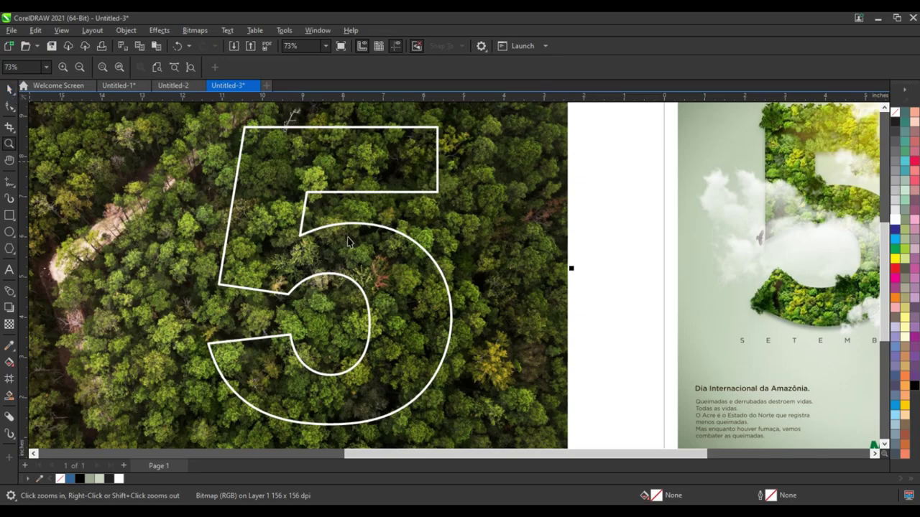
pyautogui.press('space')
pyautogui.click(386, 251)
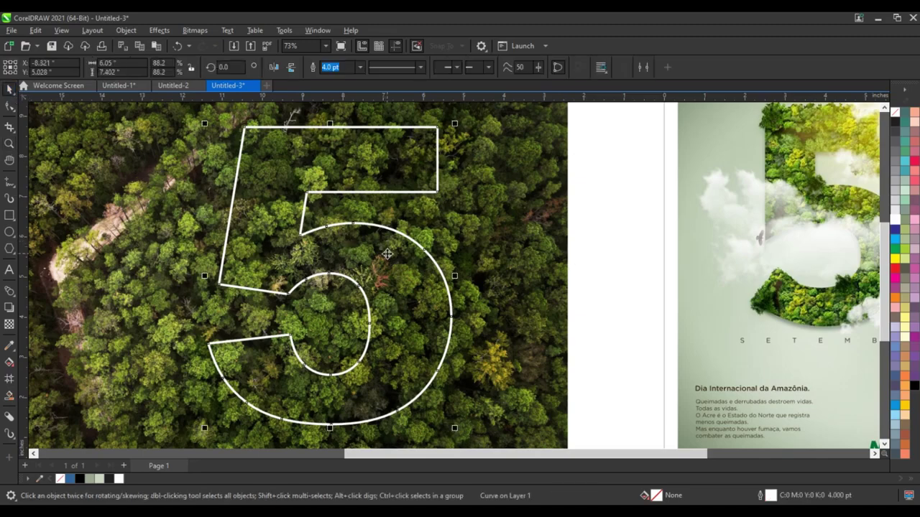
pyautogui.click(387, 254)
pyautogui.moveTo(388, 254); pyautogui.dragTo(389, 254)
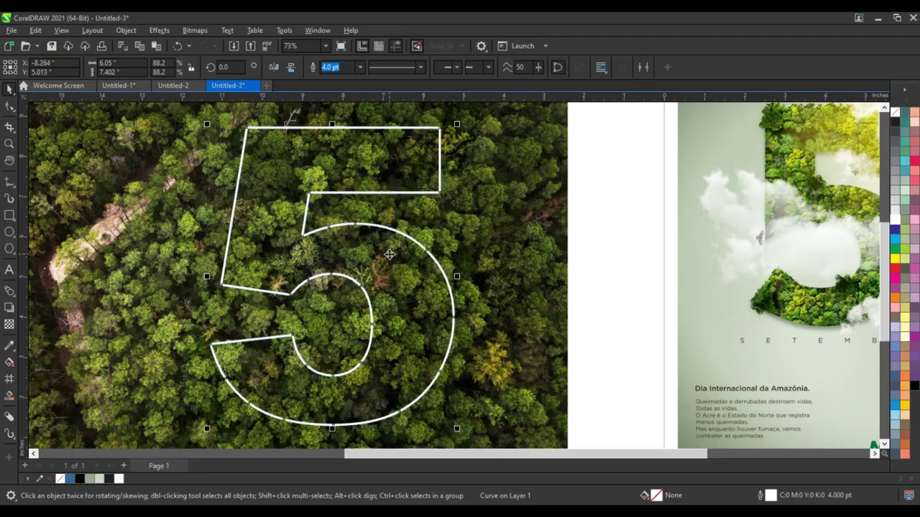
pyautogui.click(596, 296)
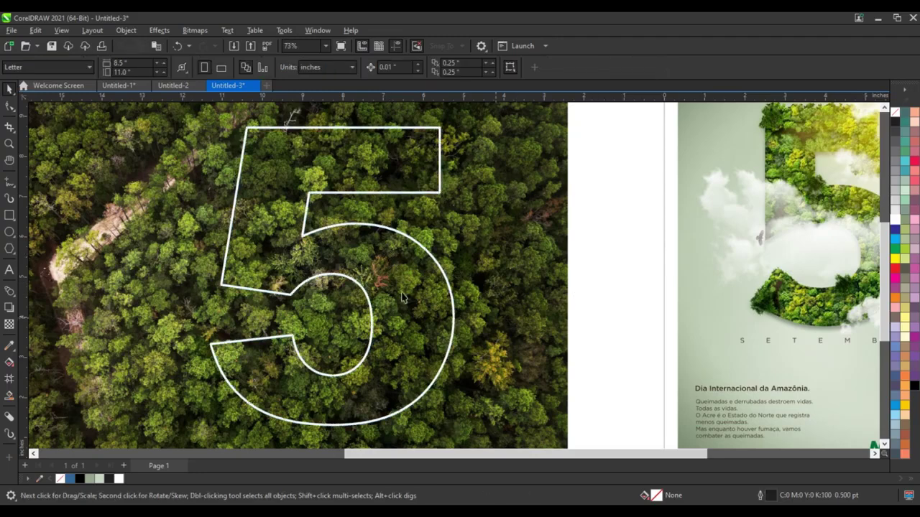
pyautogui.click(9, 143)
pyautogui.moveTo(158, 220); pyautogui.dragTo(420, 344)
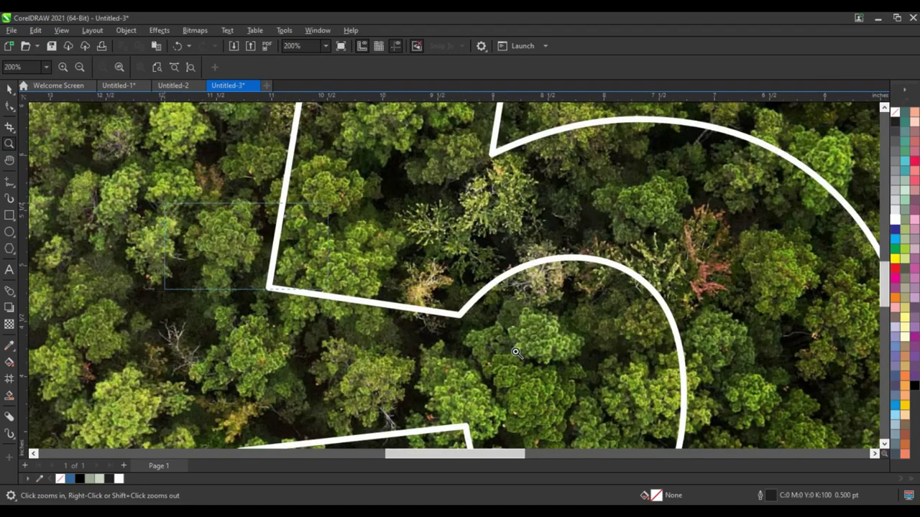
# Freehand-trace a treetop outline below the 5's inner corner
pyautogui.click(457, 306)
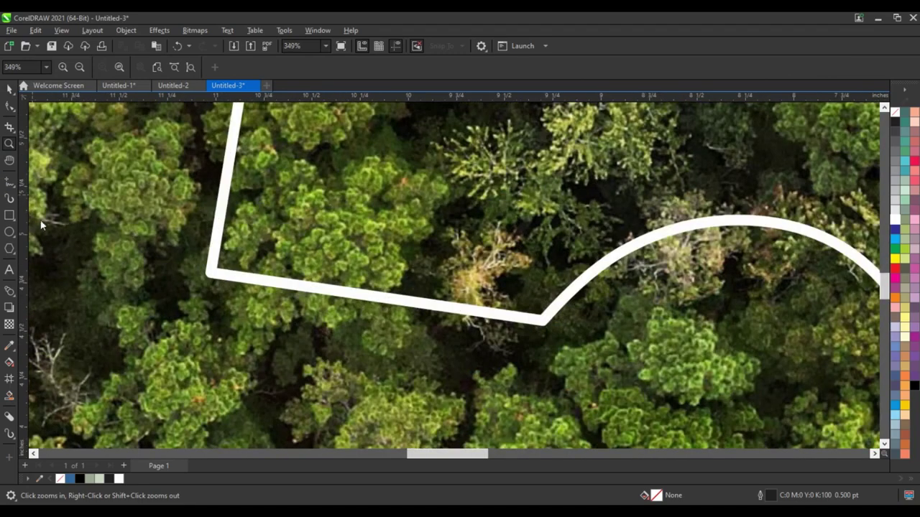
pyautogui.press('F5')
pyautogui.moveTo(219, 274)
pyautogui.mouseDown()
pyautogui.moveTo(234, 327)
pyautogui.moveTo(257, 353)
pyautogui.moveTo(300, 318)
pyautogui.moveTo(367, 319)
pyautogui.mouseUp()
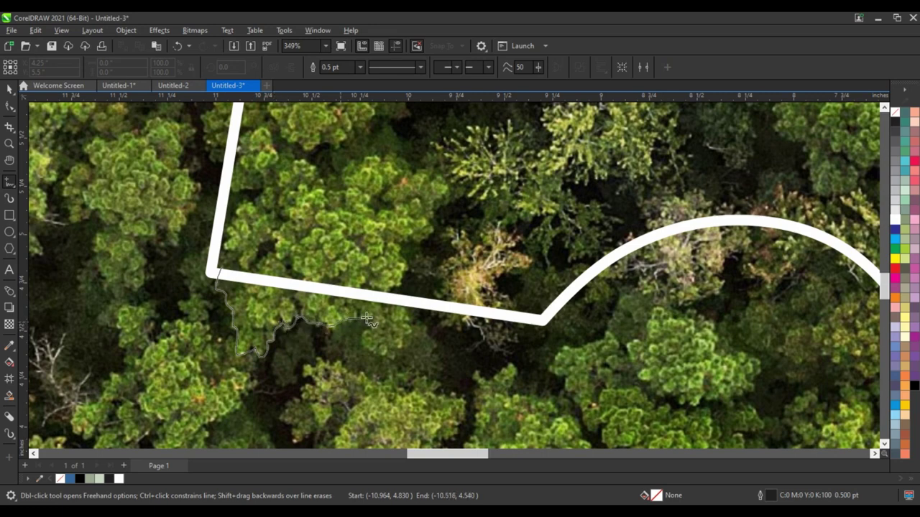
pyautogui.moveTo(375, 352)
pyautogui.mouseDown()
pyautogui.moveTo(392, 357)
pyautogui.moveTo(402, 344)
pyautogui.moveTo(413, 277)
pyautogui.moveTo(242, 264)
pyautogui.moveTo(224, 268)
pyautogui.moveTo(234, 286)
pyautogui.moveTo(220, 292)
pyautogui.moveTo(190, 271)
pyautogui.moveTo(216, 250)
pyautogui.moveTo(241, 251)
pyautogui.moveTo(245, 270)
pyautogui.mouseUp()
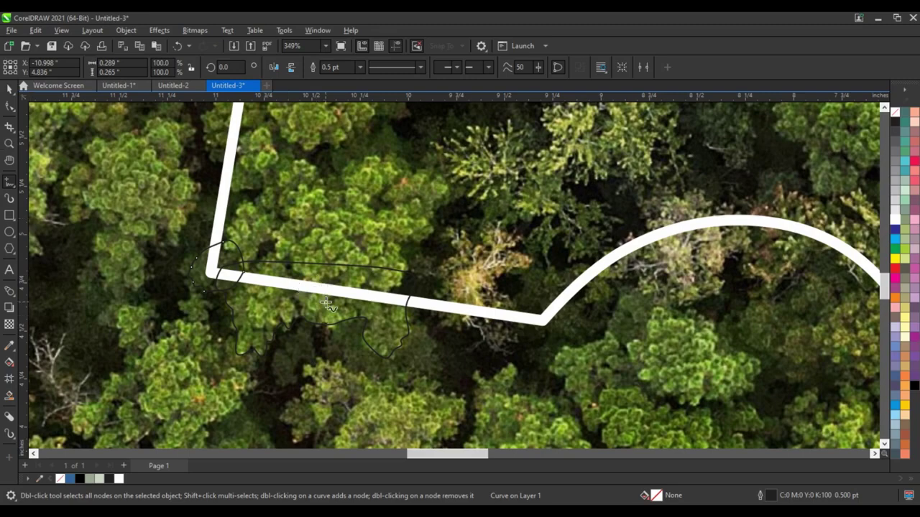
pyautogui.scroll(-2, 327, 304)
pyautogui.scroll(-2, 327, 304)
pyautogui.scroll(-1, 327, 304)
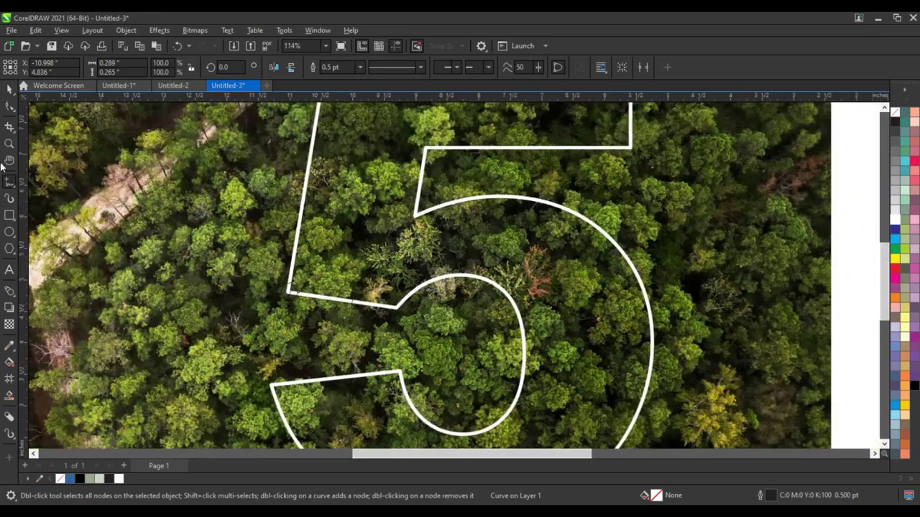
# Trace a treetop along the left edge of the 5's upper stroke
pyautogui.click(9, 144)
pyautogui.moveTo(257, 189); pyautogui.dragTo(409, 287)
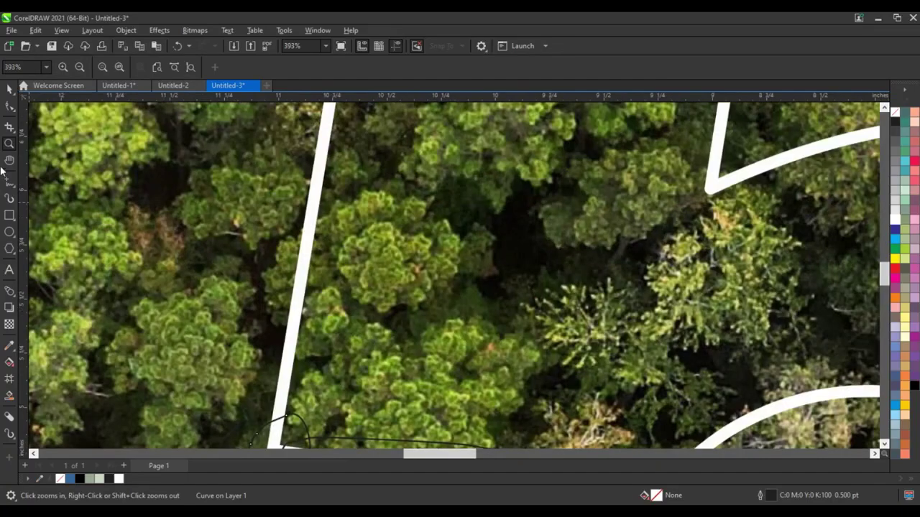
pyautogui.press('F5')
pyautogui.moveTo(301, 235)
pyautogui.mouseDown()
pyautogui.moveTo(269, 281)
pyautogui.moveTo(336, 270)
pyautogui.moveTo(316, 229)
pyautogui.mouseUp()
pyautogui.scroll(-5, 346, 288)
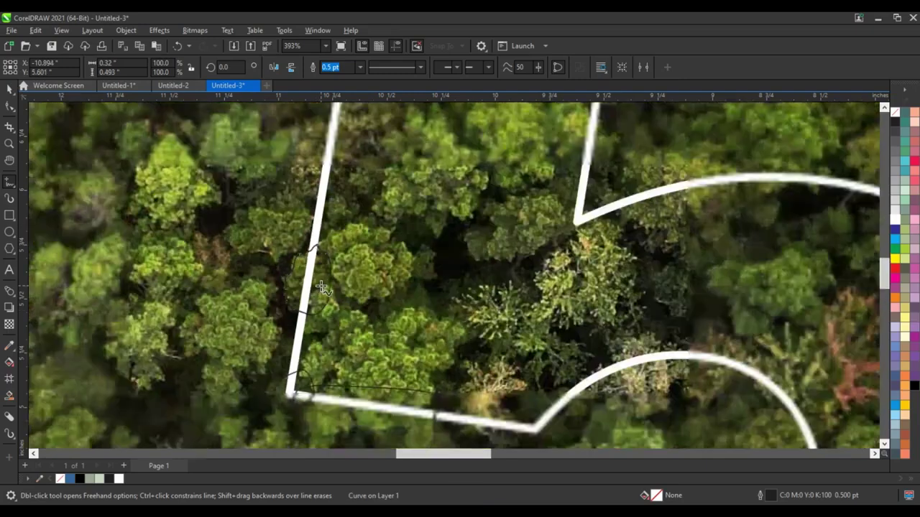
pyautogui.scroll(-3, 345, 288)
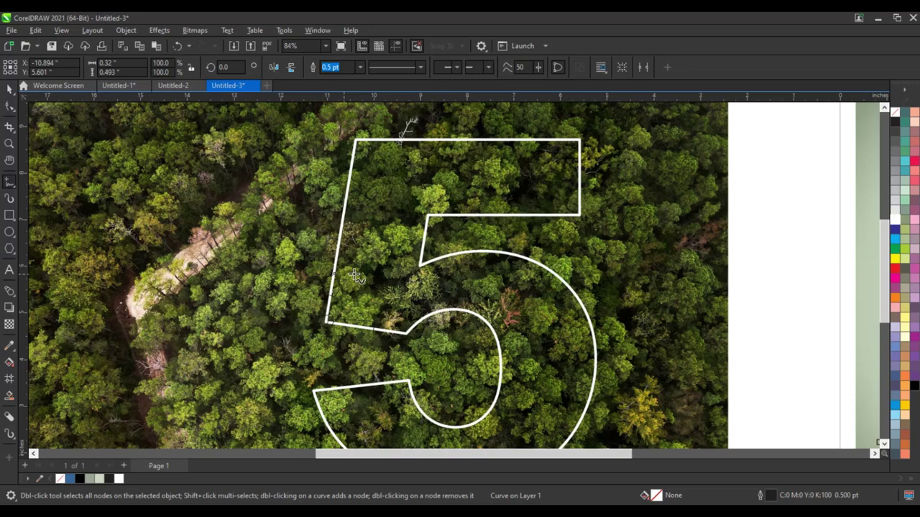
# Trace a closed treetop shape overlapping the 5's top-left corner
pyautogui.click(9, 143)
pyautogui.moveTo(317, 119); pyautogui.dragTo(436, 189)
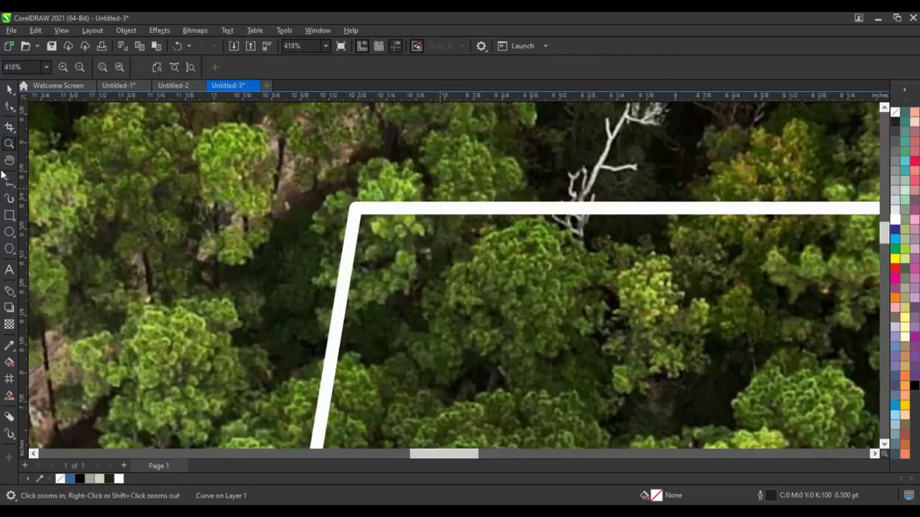
pyautogui.click(9, 181)
pyautogui.moveTo(425, 220)
pyautogui.mouseDown()
pyautogui.moveTo(422, 177)
pyautogui.moveTo(317, 222)
pyautogui.moveTo(319, 318)
pyautogui.mouseUp()
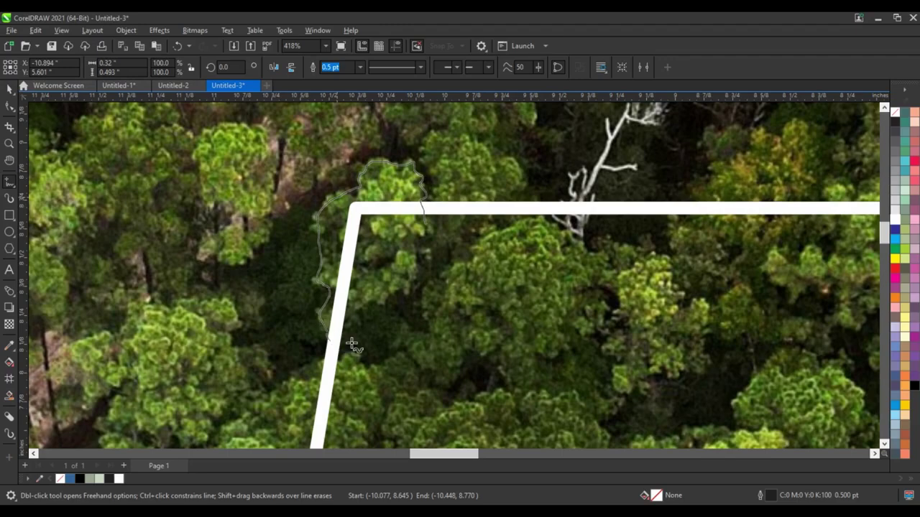
pyautogui.moveTo(352, 344); pyautogui.dragTo(429, 231)
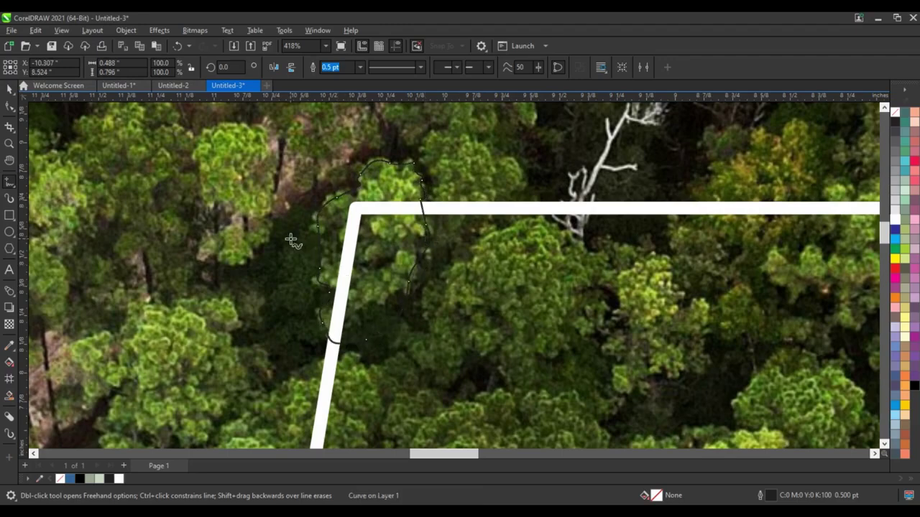
pyautogui.scroll(-2, 291, 240)
pyautogui.scroll(-4, 291, 241)
pyautogui.scroll(-2, 291, 241)
# Weld the 5 with one traced treetop shape so its upper-left edge gets a leafy contour
pyautogui.scroll(-2, 291, 241)
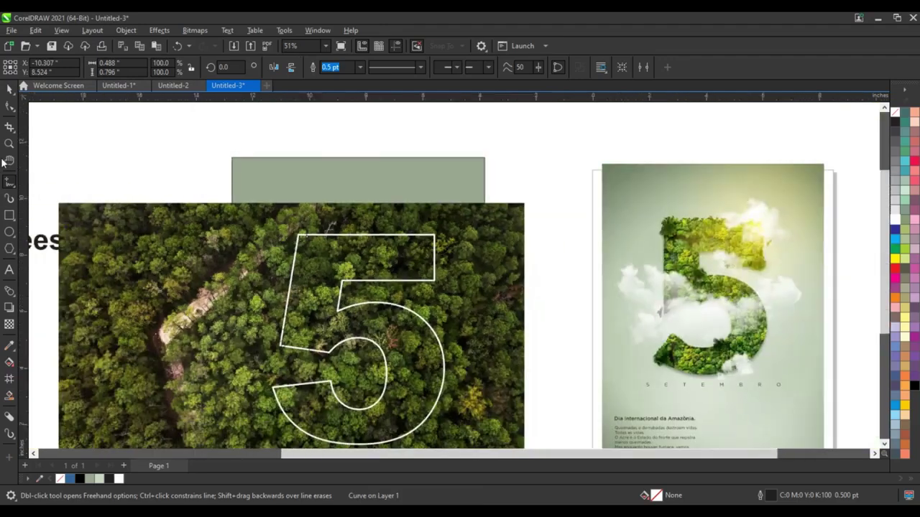
pyautogui.click(9, 145)
pyautogui.scroll(-2, 287, 288)
pyautogui.moveTo(195, 195); pyautogui.dragTo(479, 415)
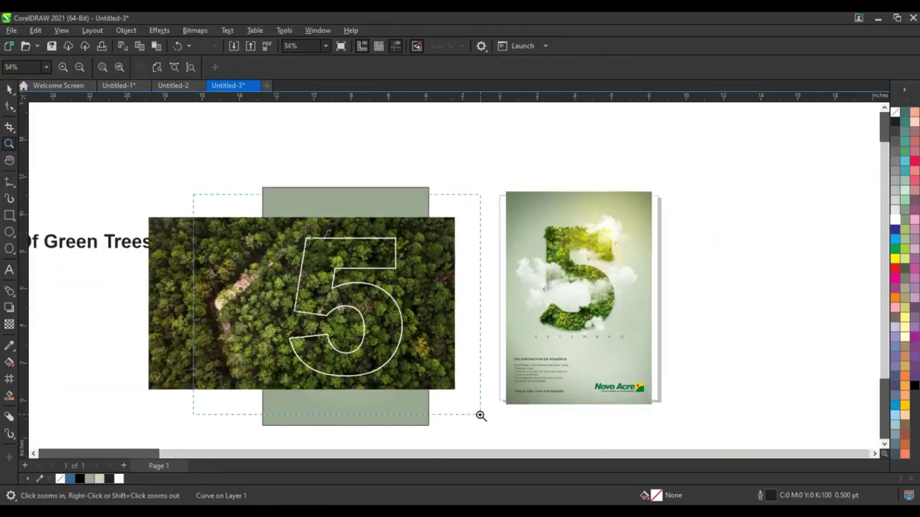
pyautogui.click(10, 89)
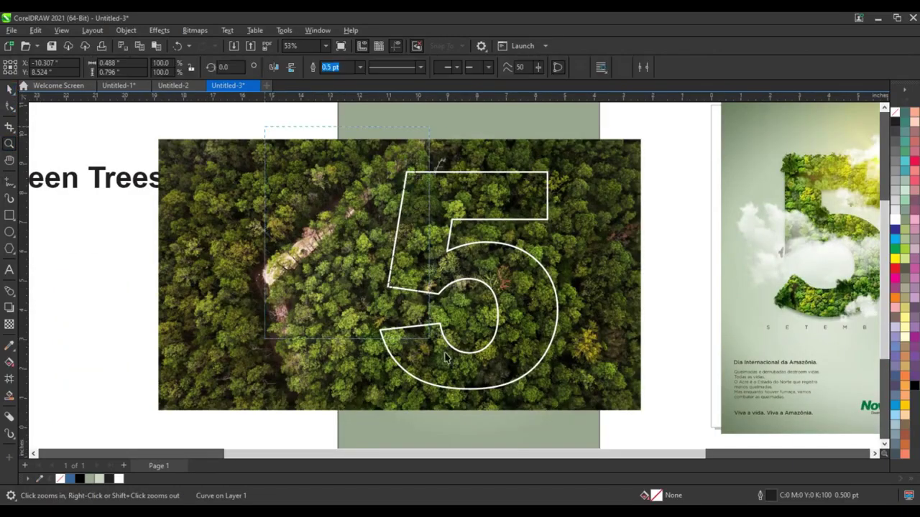
pyautogui.moveTo(501, 390); pyautogui.dragTo(330, 155)
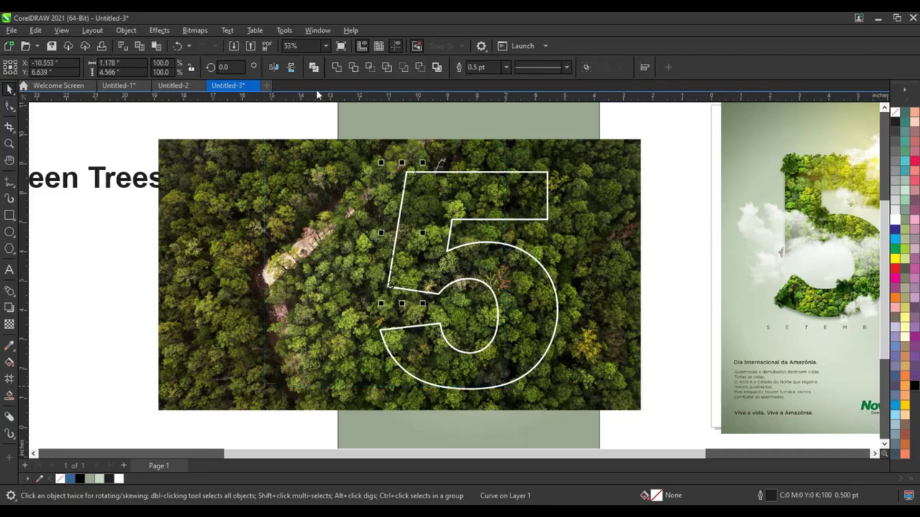
pyautogui.click(461, 173)
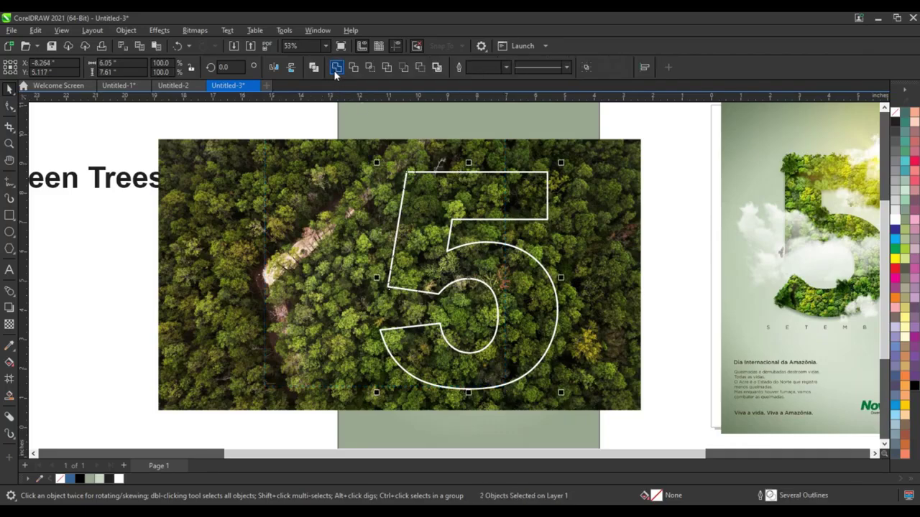
pyautogui.click(337, 68)
pyautogui.press('Escape')
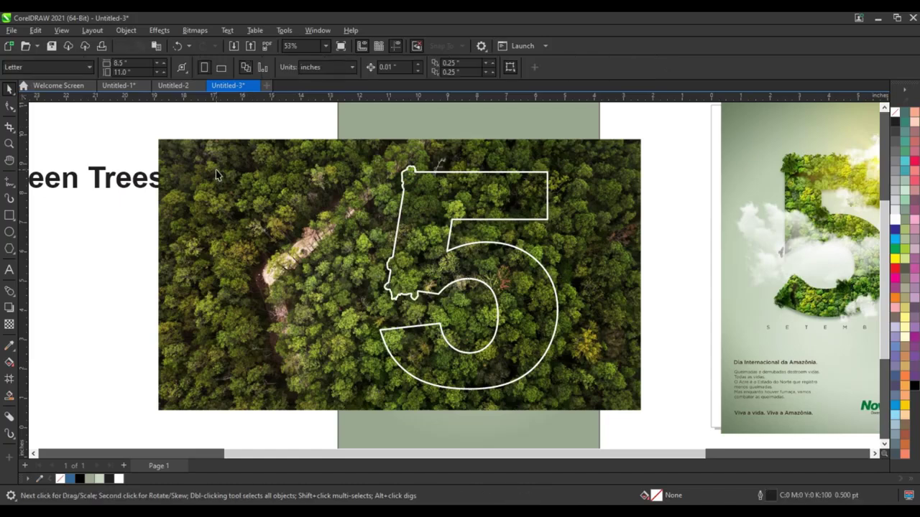
pyautogui.click(9, 145)
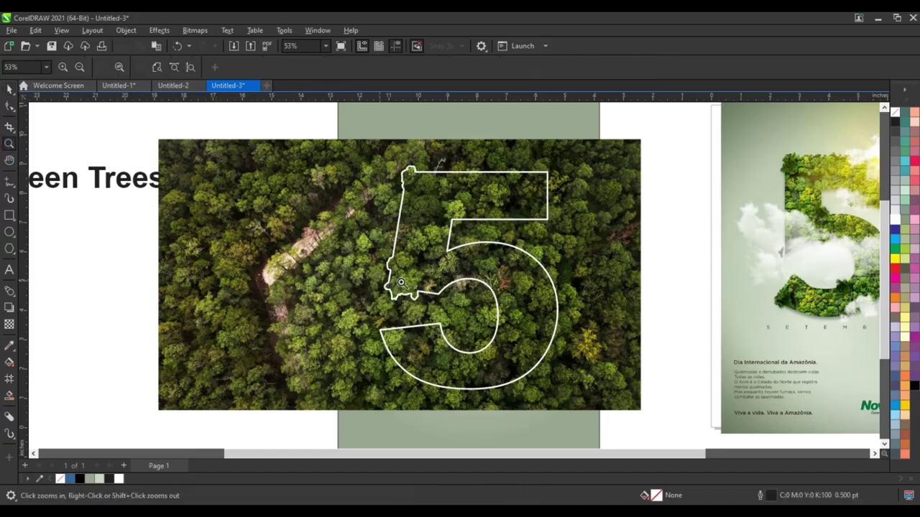
# Trace treetops along the 5's curved bowl and weld the trace into the 5
pyautogui.moveTo(414, 243); pyautogui.dragTo(610, 373)
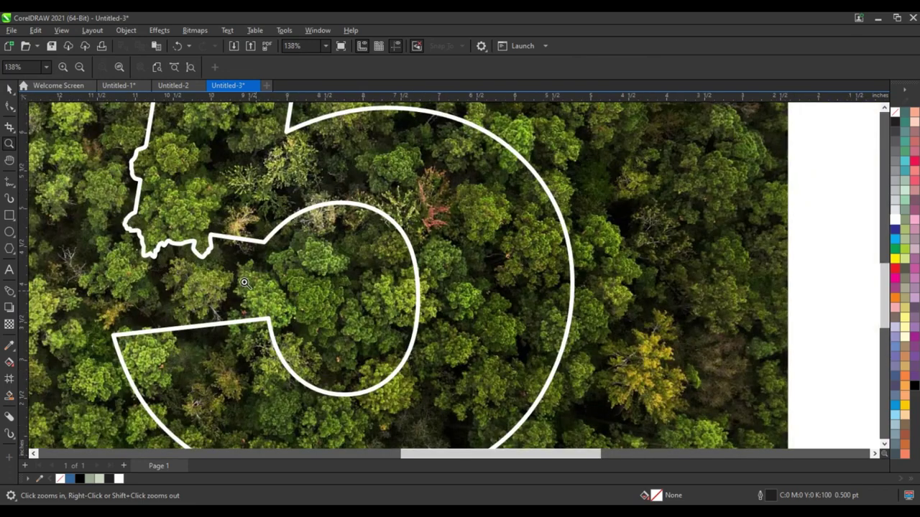
pyautogui.moveTo(242, 283); pyautogui.dragTo(516, 432)
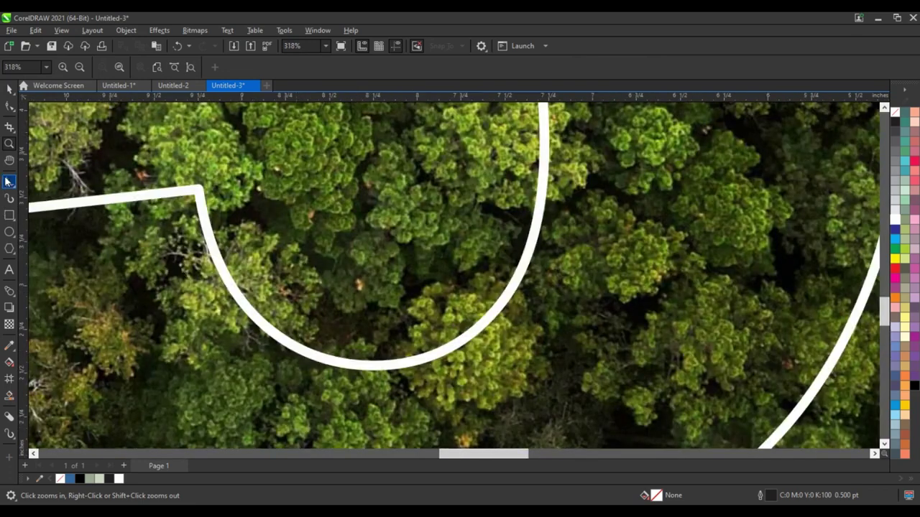
pyautogui.press('F5')
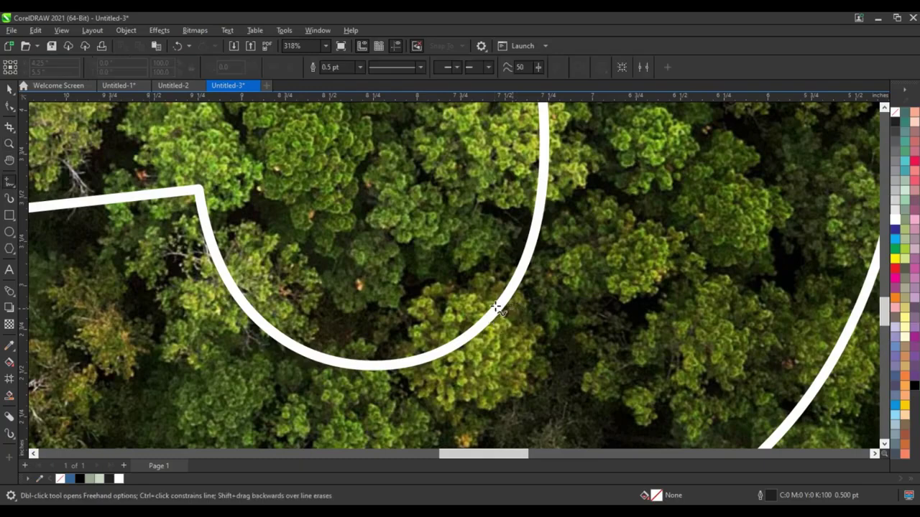
pyautogui.moveTo(478, 301)
pyautogui.mouseDown()
pyautogui.moveTo(448, 289)
pyautogui.moveTo(413, 316)
pyautogui.moveTo(438, 389)
pyautogui.moveTo(512, 327)
pyautogui.moveTo(509, 308)
pyautogui.mouseUp()
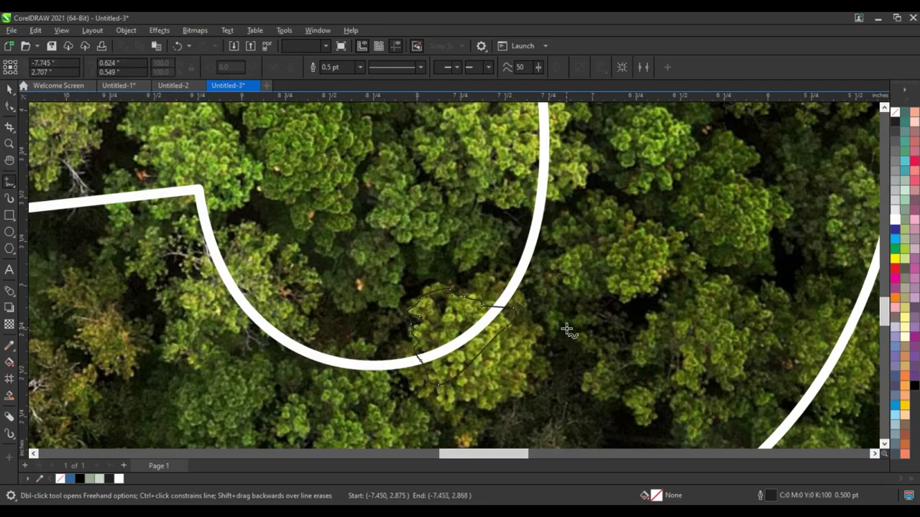
pyautogui.press('space')
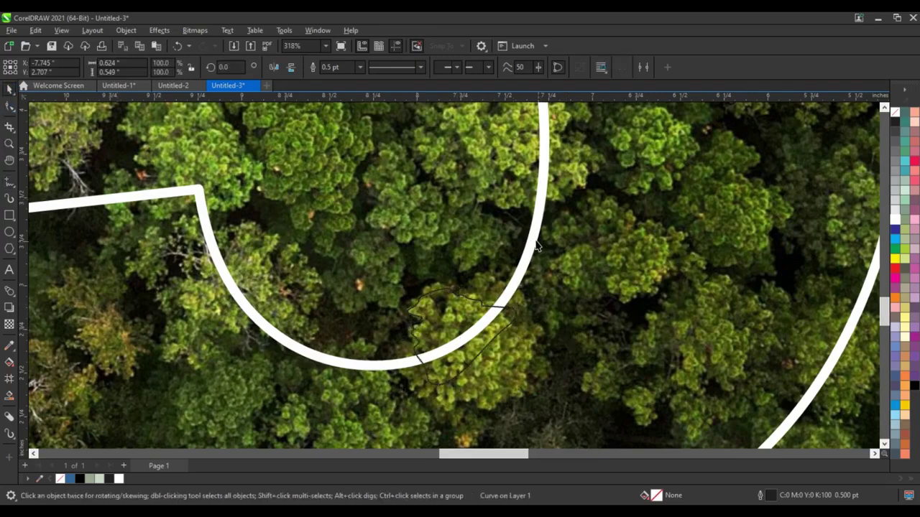
pyautogui.keyDown('shift'); pyautogui.click(536, 246); pyautogui.keyUp('shift')
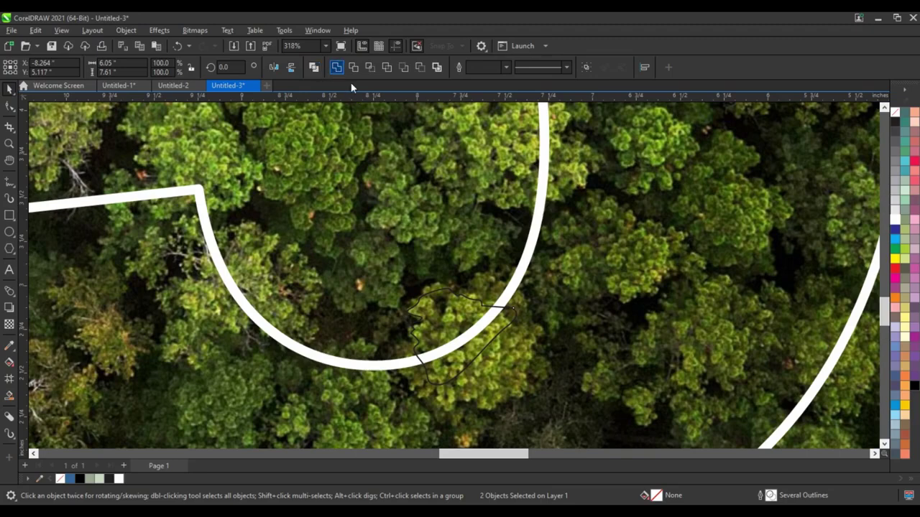
pyautogui.click(337, 66)
# Thin the 5's white outline to 1.5 pt
pyautogui.click(360, 67)
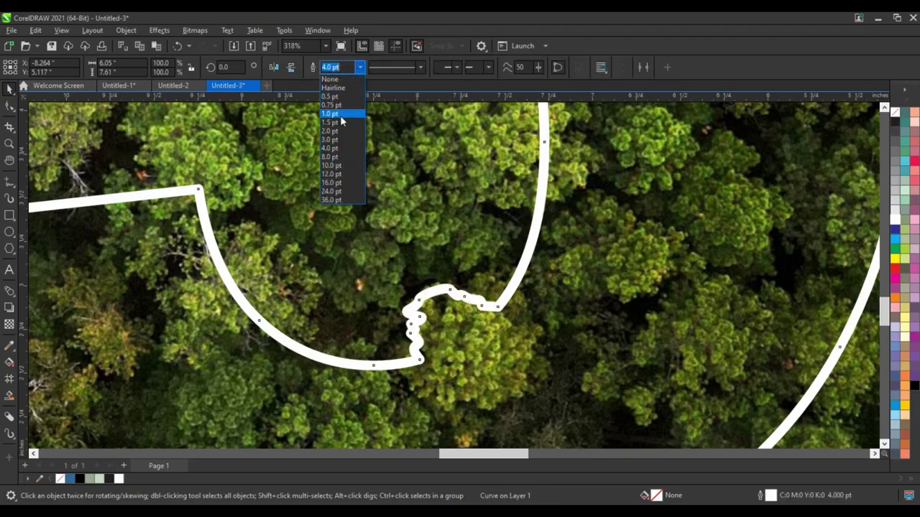
pyautogui.click(341, 122)
pyautogui.scroll(-2, 477, 257)
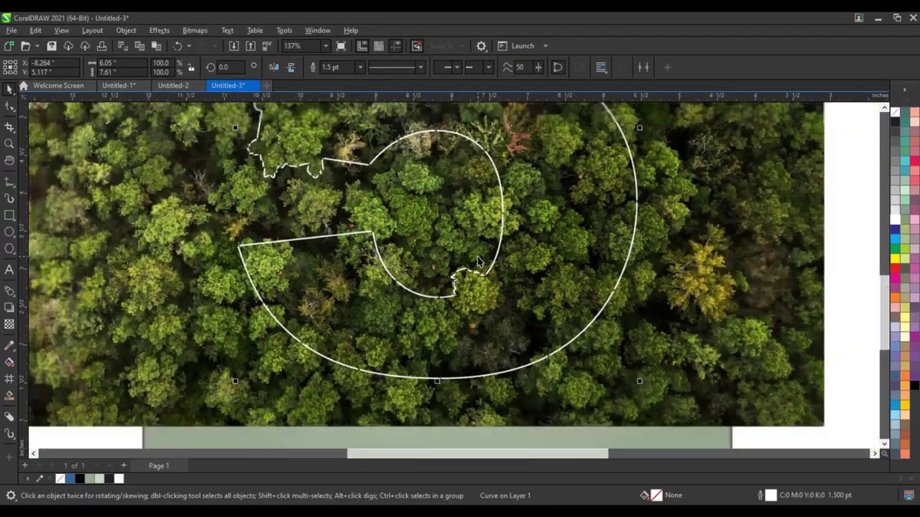
pyautogui.scroll(-2, 477, 257)
pyautogui.scroll(-1, 287, 230)
# Trace a closed tree-crown shape at the inner corner of the 5's top bar
pyautogui.click(120, 213)
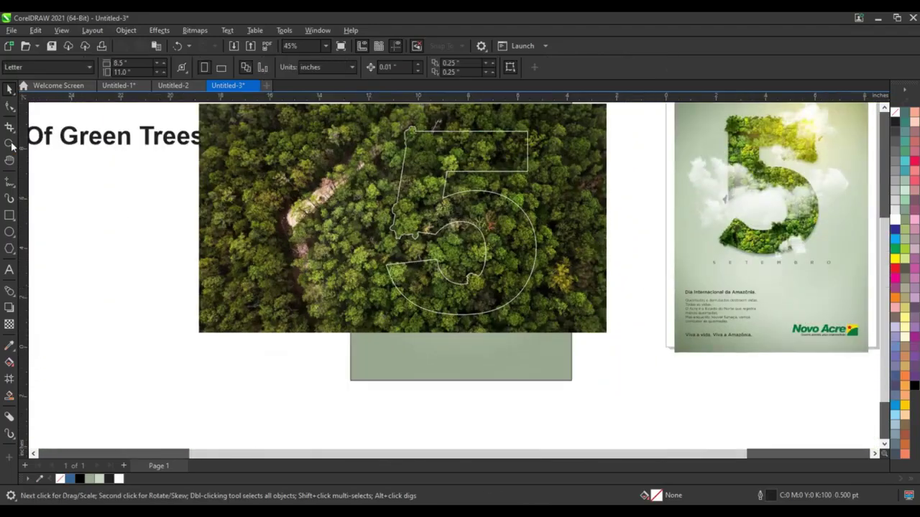
pyautogui.click(10, 143)
pyautogui.moveTo(389, 131); pyautogui.dragTo(588, 213)
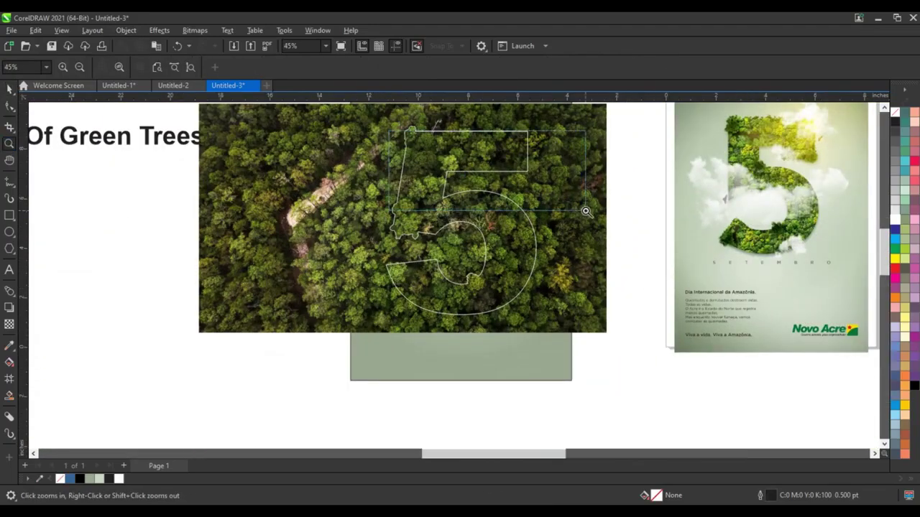
pyautogui.moveTo(260, 200); pyautogui.dragTo(751, 352)
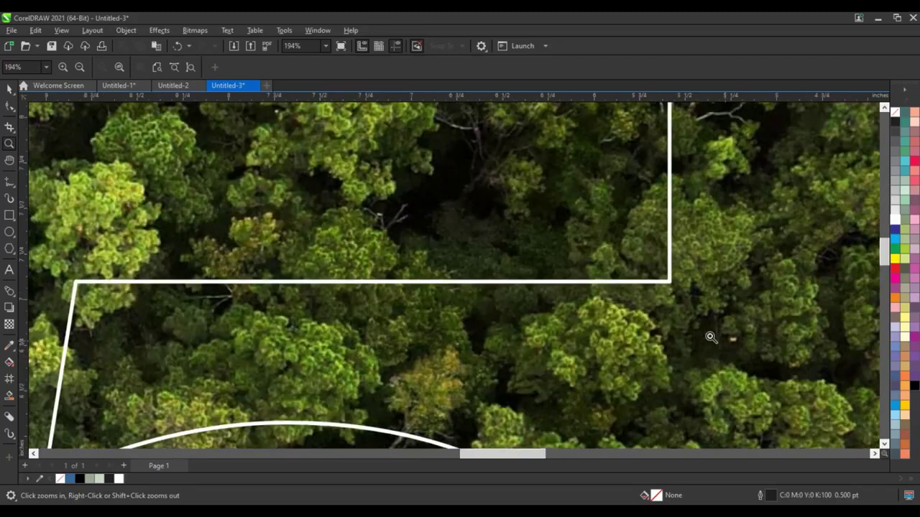
pyautogui.press('F5')
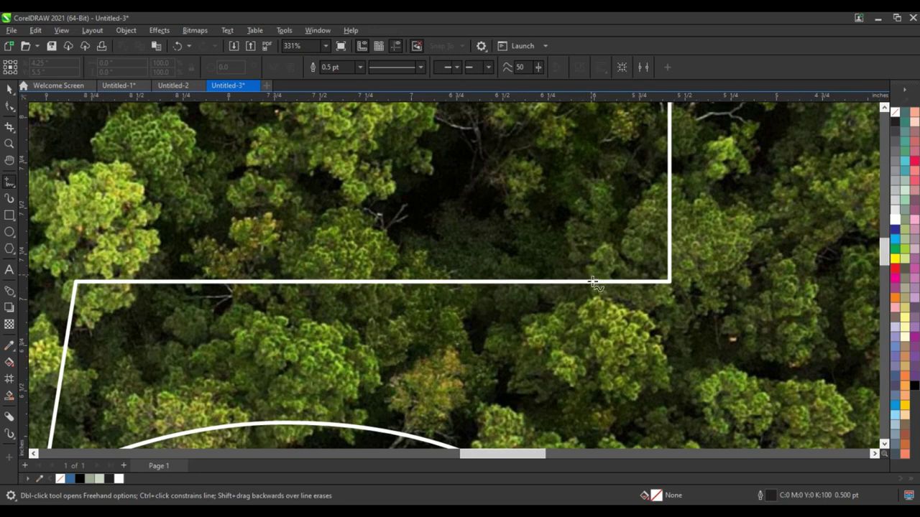
pyautogui.moveTo(636, 305); pyautogui.dragTo(688, 287)
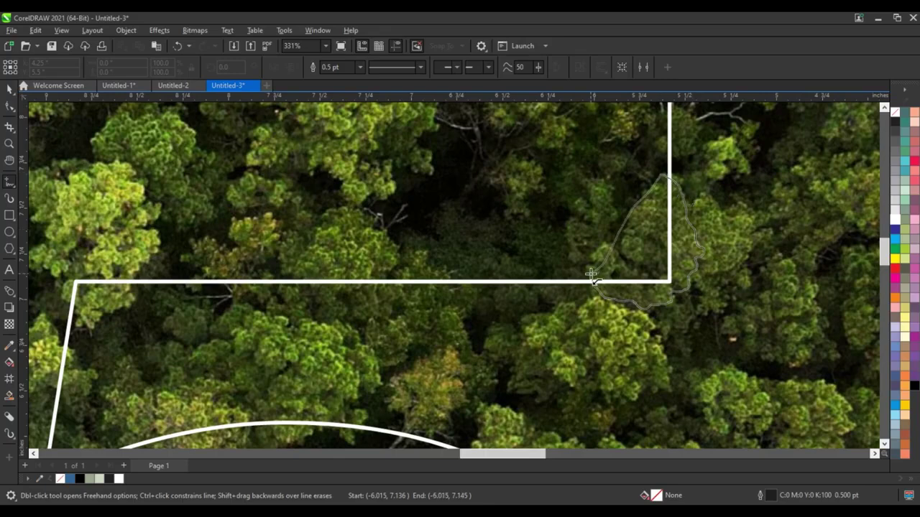
pyautogui.moveTo(663, 176); pyautogui.dragTo(588, 276)
# Weld the inner-corner tree-crown trace into the 5 outline and show its nodes
pyautogui.click(9, 107)
pyautogui.click(8, 88)
pyautogui.keyDown('shift'); pyautogui.click(486, 241); pyautogui.keyUp('shift')
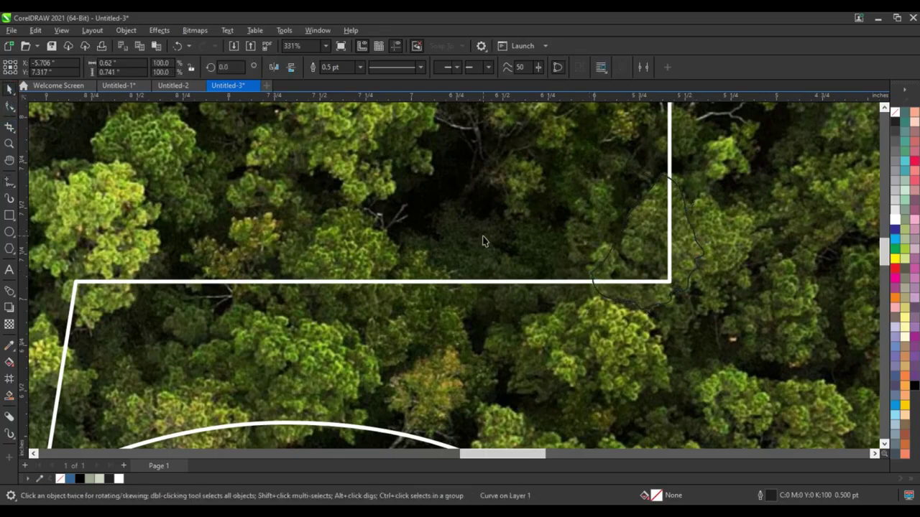
pyautogui.click(336, 67)
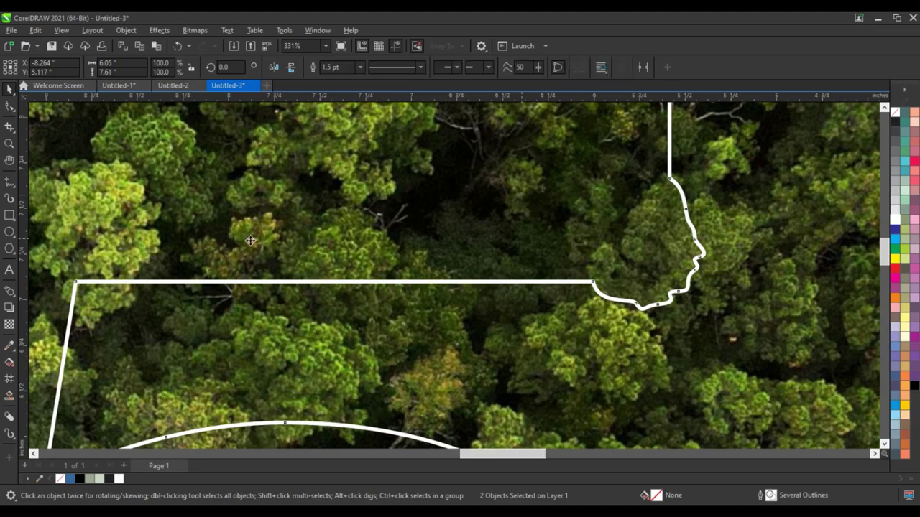
pyautogui.press('F10')
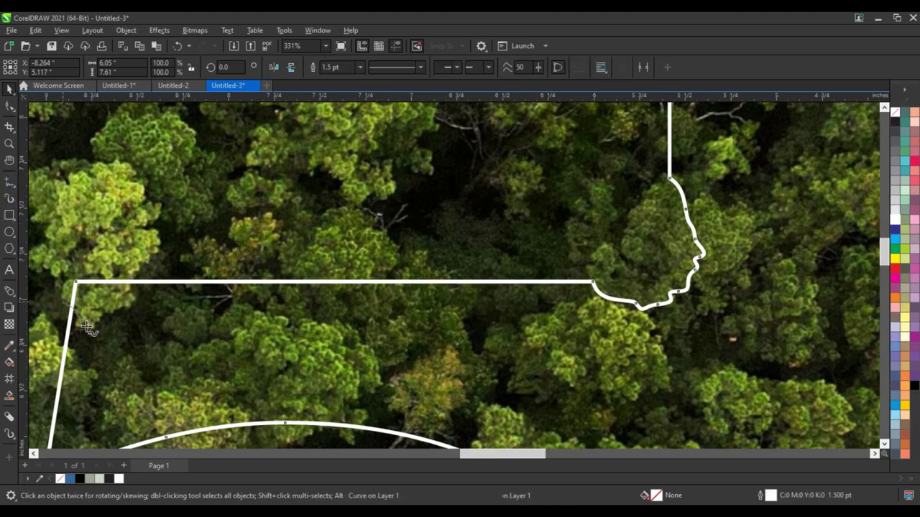
# Trace a tree edge at the top bar's left corner and weld it into the 5 (Ctrl+L)
pyautogui.press('F5')
pyautogui.click(98, 314)
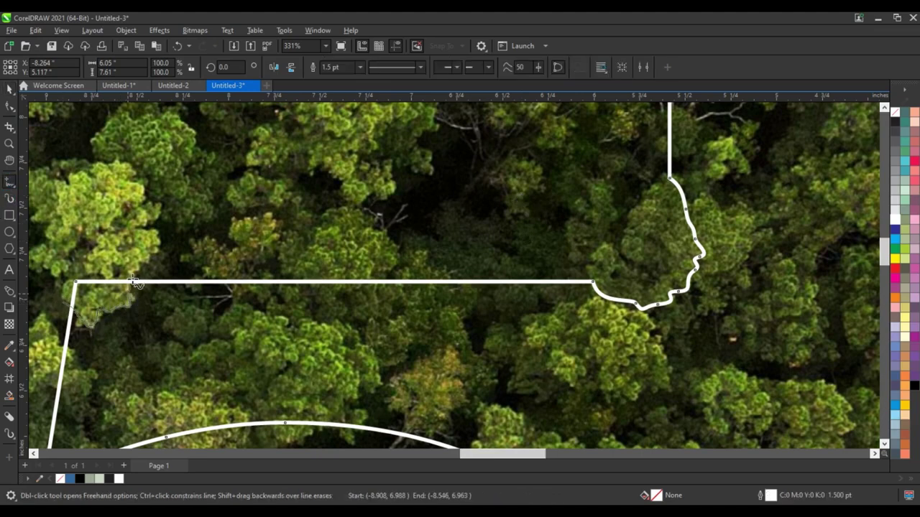
pyautogui.moveTo(91, 270)
pyautogui.mouseDown()
pyautogui.moveTo(65, 290)
pyautogui.moveTo(69, 315)
pyautogui.mouseUp()
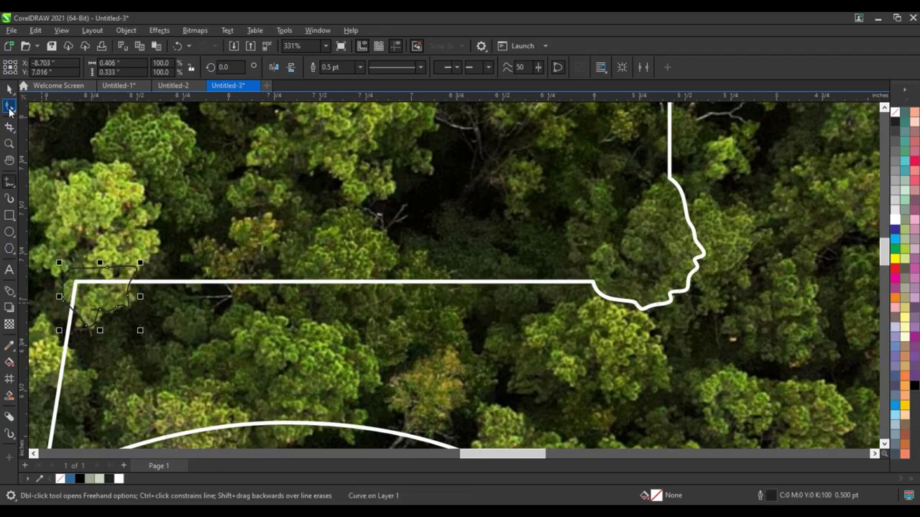
pyautogui.press('space')
pyautogui.hotkey('ctrl', 'a')
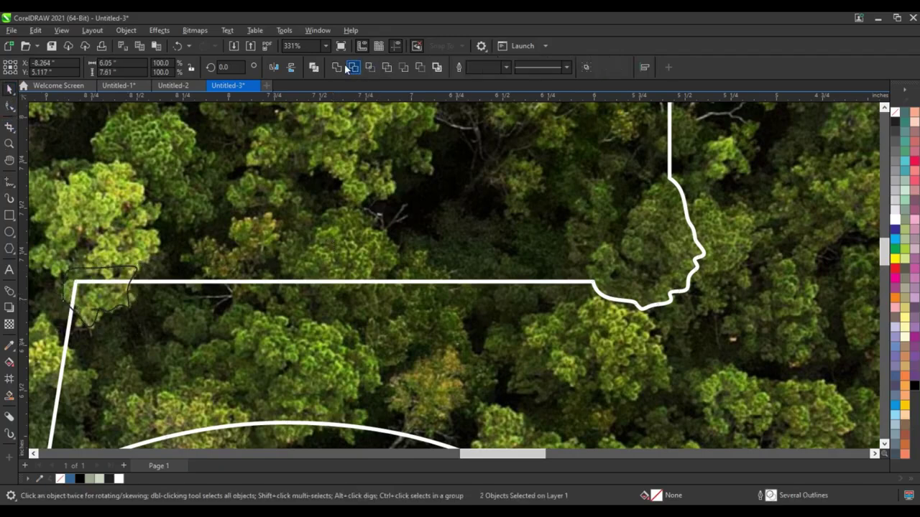
pyautogui.hotkey('ctrl', 'l')
pyautogui.scroll(-1, 554, 234)
pyautogui.scroll(-1, 489, 259)
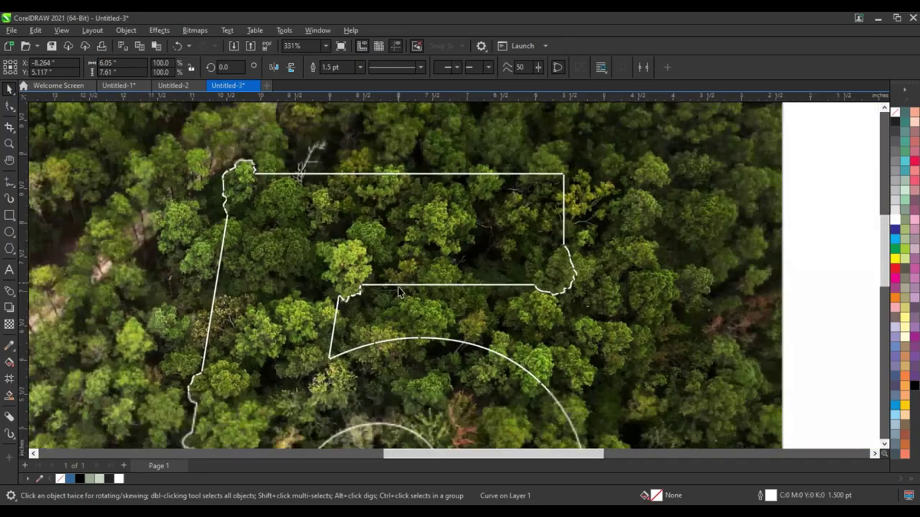
pyautogui.scroll(-1, 418, 282)
pyautogui.scroll(-2, 419, 283)
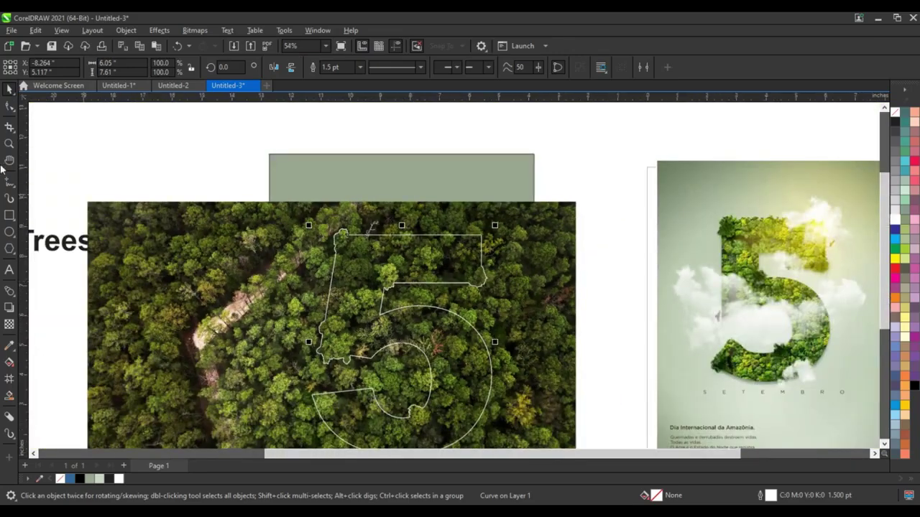
# Zoom in and freehand-trace treetop bumps along the top edge of the 5's upper bar
pyautogui.click(9, 144)
pyautogui.moveTo(310, 217); pyautogui.dragTo(548, 309)
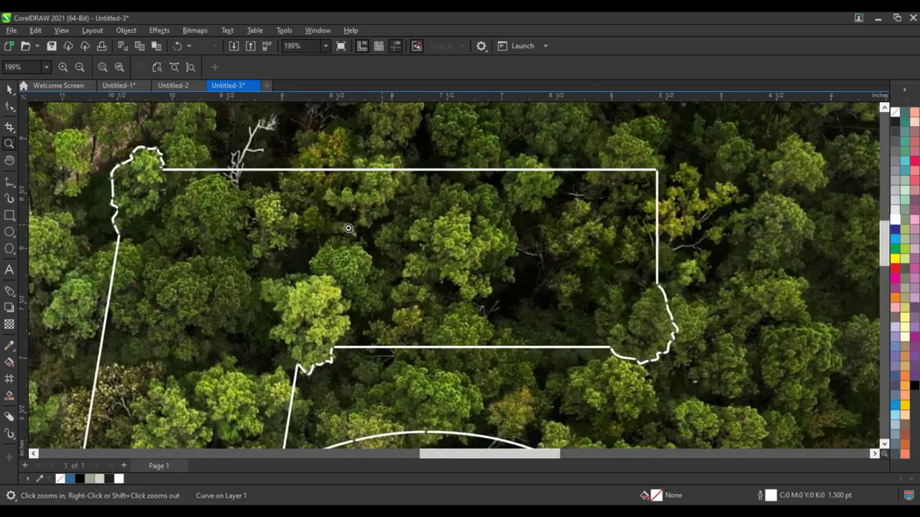
pyautogui.scroll(2, 611, 230)
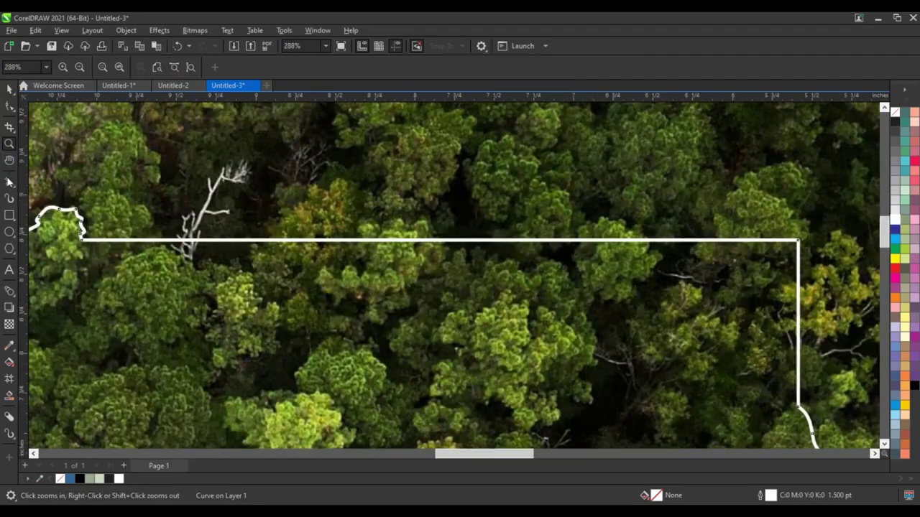
pyautogui.click(9, 181)
pyautogui.click(644, 246)
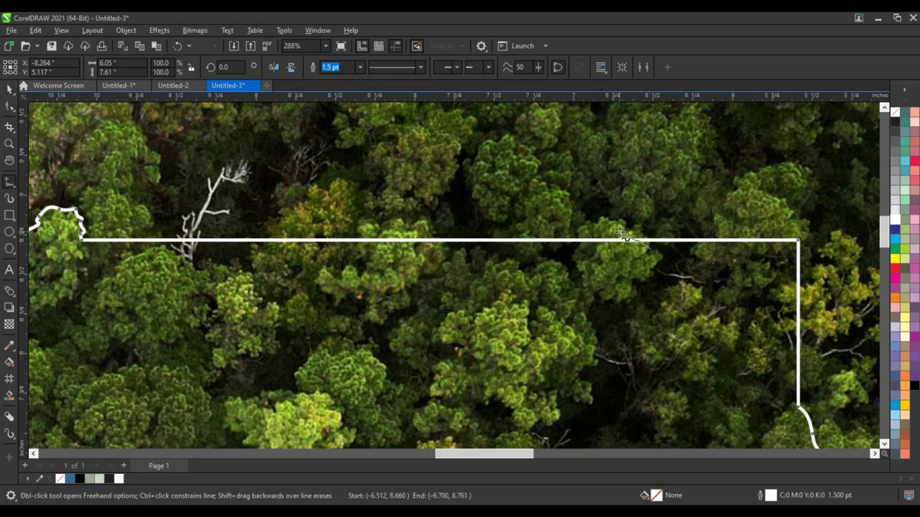
pyautogui.moveTo(570, 244)
pyautogui.mouseDown()
pyautogui.moveTo(426, 245)
pyautogui.moveTo(637, 263)
pyautogui.moveTo(647, 248)
pyautogui.mouseUp()
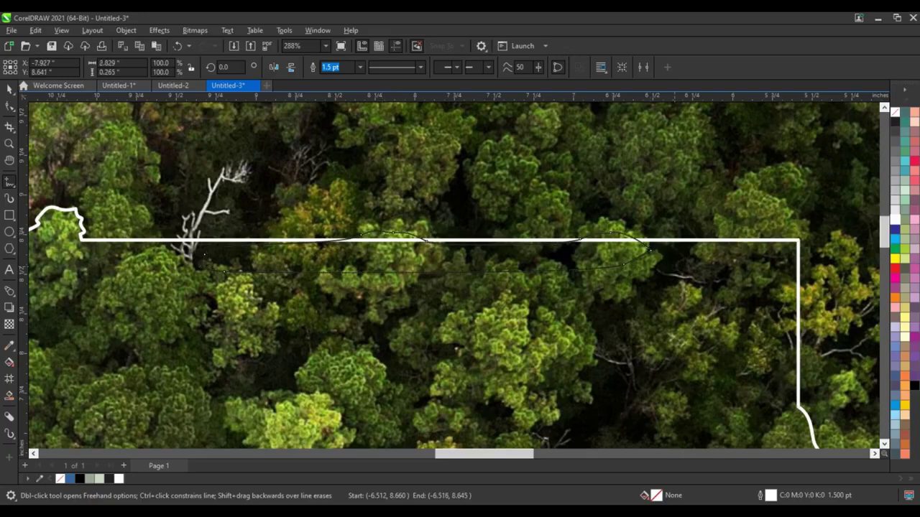
# Weld the treetop trace into the white 5 outline
pyautogui.hotkey('ctrl', 'a')
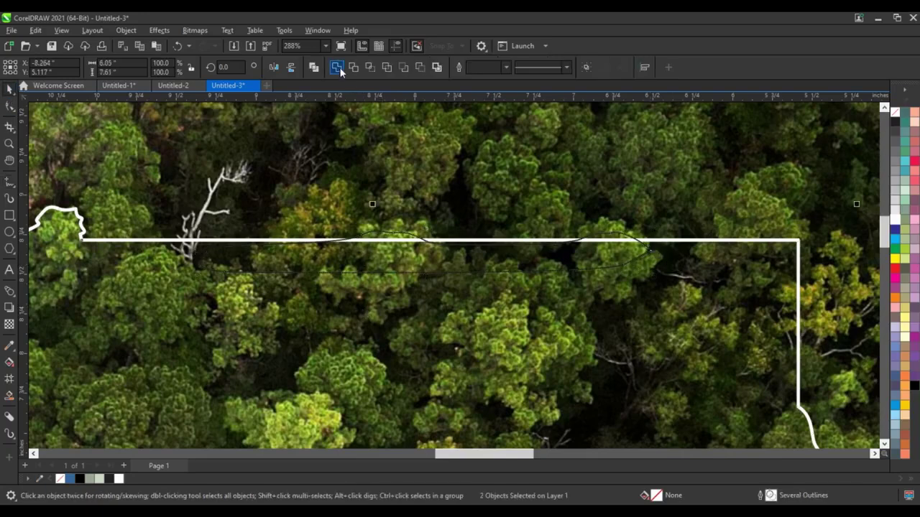
pyautogui.click(339, 67)
pyautogui.scroll(-2, 481, 226)
pyautogui.scroll(-2, 481, 225)
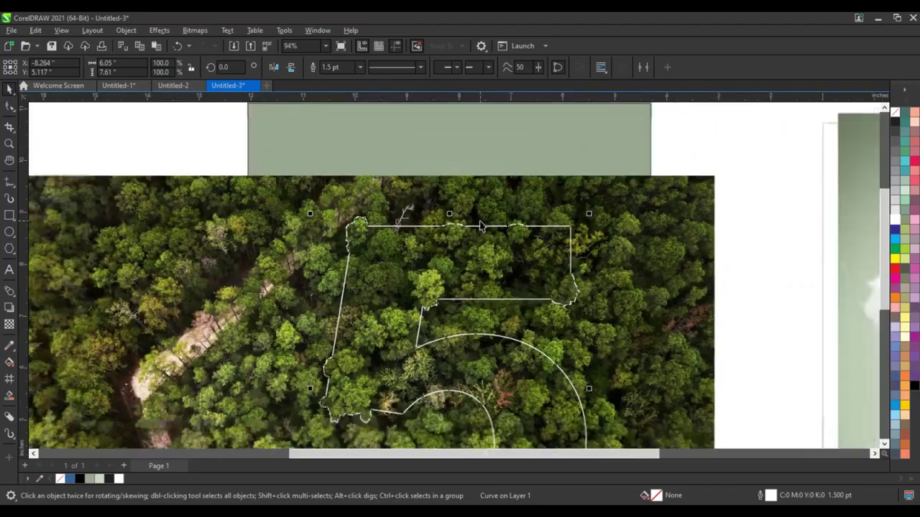
pyautogui.scroll(-2, 481, 225)
pyautogui.scroll(-1, 481, 225)
pyautogui.scroll(-2, 481, 225)
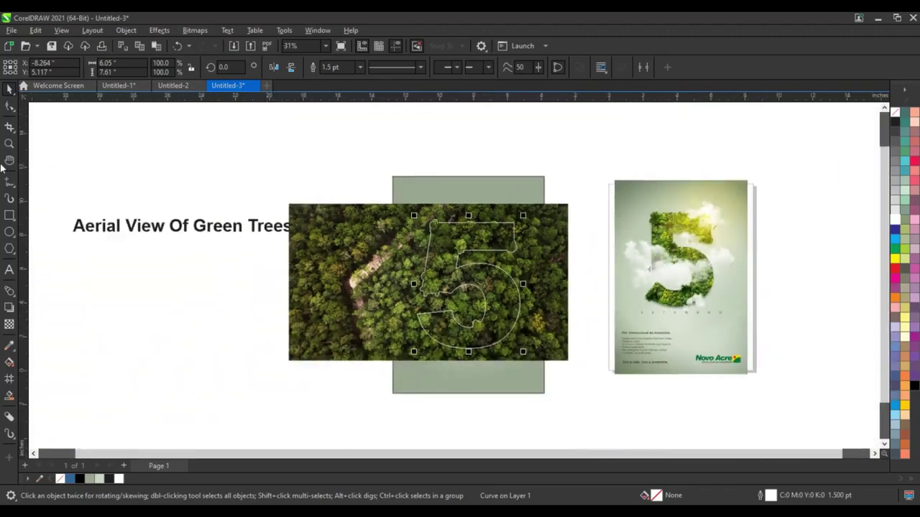
pyautogui.click(9, 143)
# Zoom to the left tip of the 5's lower bowl and freehand-trace its tree edge
pyautogui.moveTo(362, 282); pyautogui.dragTo(606, 376)
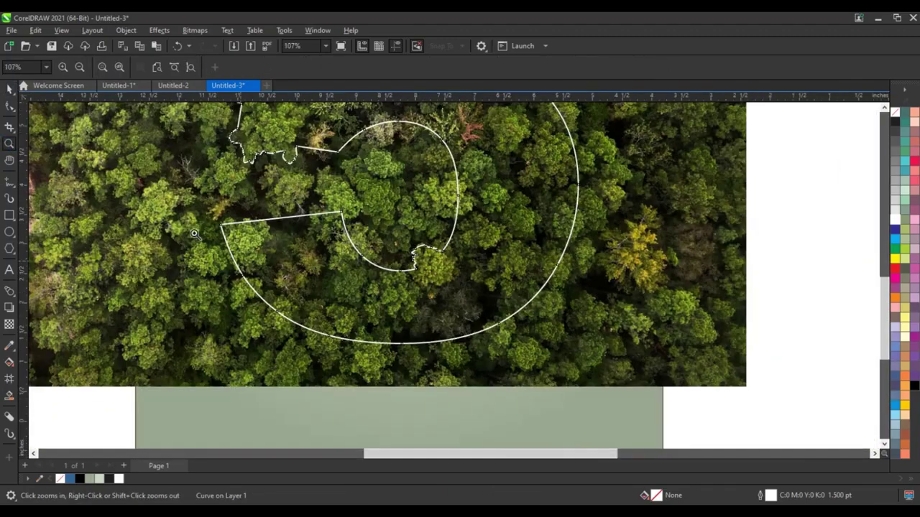
pyautogui.moveTo(164, 184); pyautogui.dragTo(597, 382)
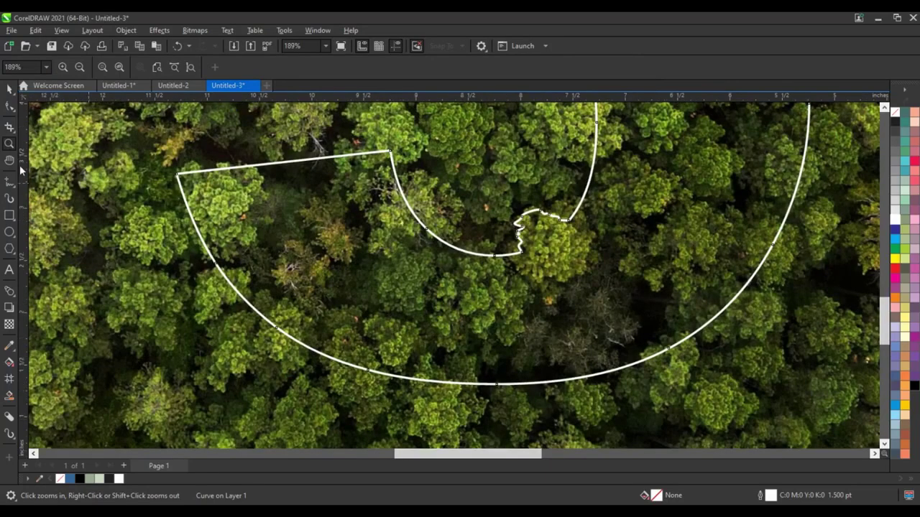
pyautogui.click(10, 182)
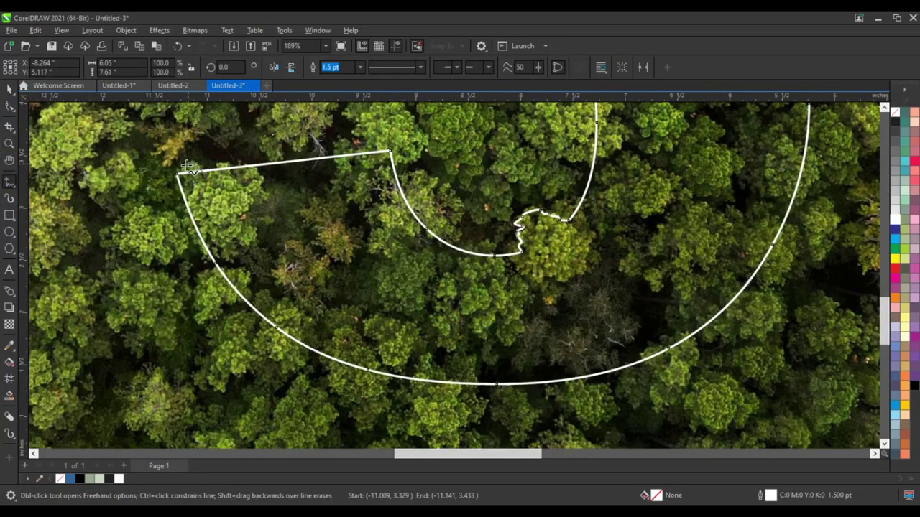
pyautogui.moveTo(179, 193); pyautogui.dragTo(184, 216)
pyautogui.moveTo(211, 259); pyautogui.dragTo(215, 261)
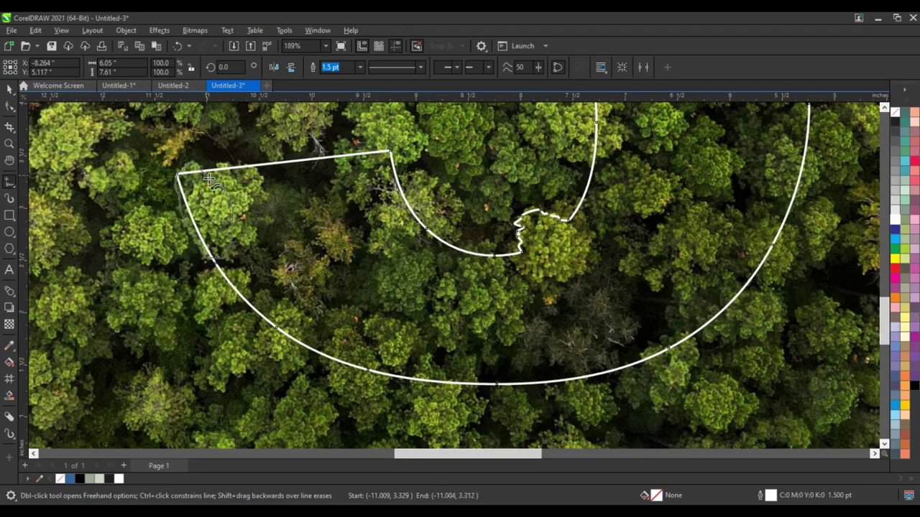
# Weld the bowl trace into the 5 outline, leaving one leafy-edged curve
pyautogui.press('space')
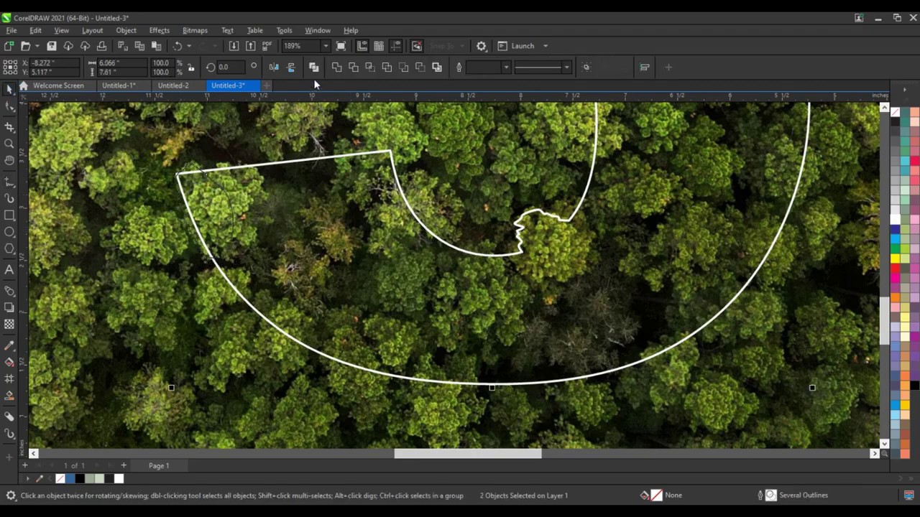
pyautogui.click(335, 67)
pyautogui.scroll(-5, 396, 262)
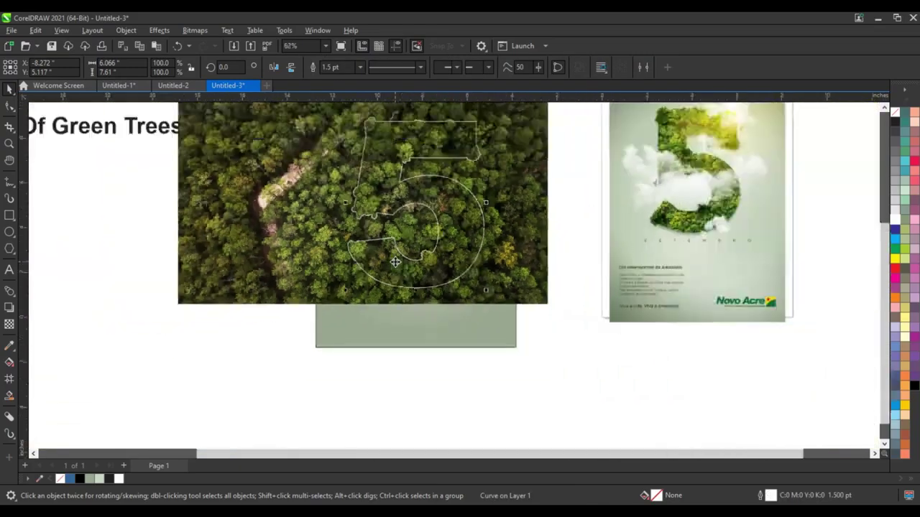
pyautogui.scroll(-3, 395, 262)
pyautogui.click(429, 341)
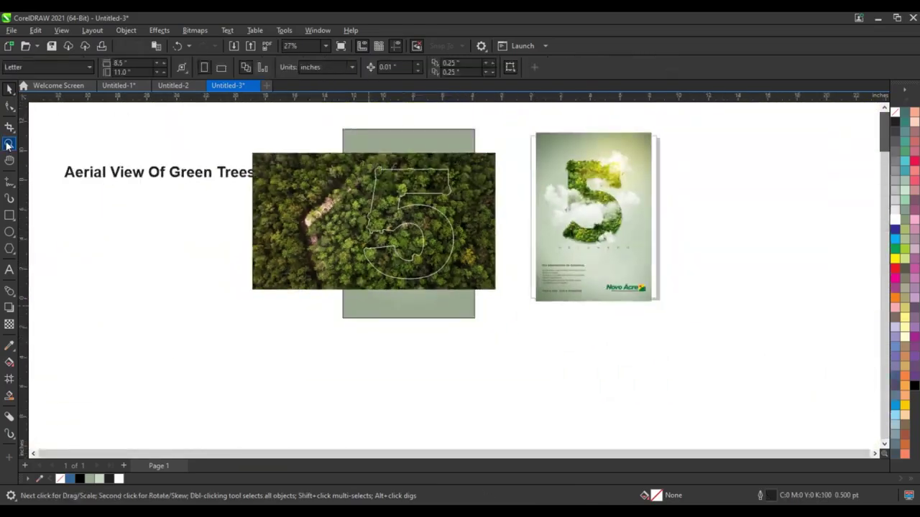
# PowerClip the aerial forest photo inside the leafy 5 outline
pyautogui.click(8, 143)
pyautogui.moveTo(314, 127); pyautogui.dragTo(670, 315)
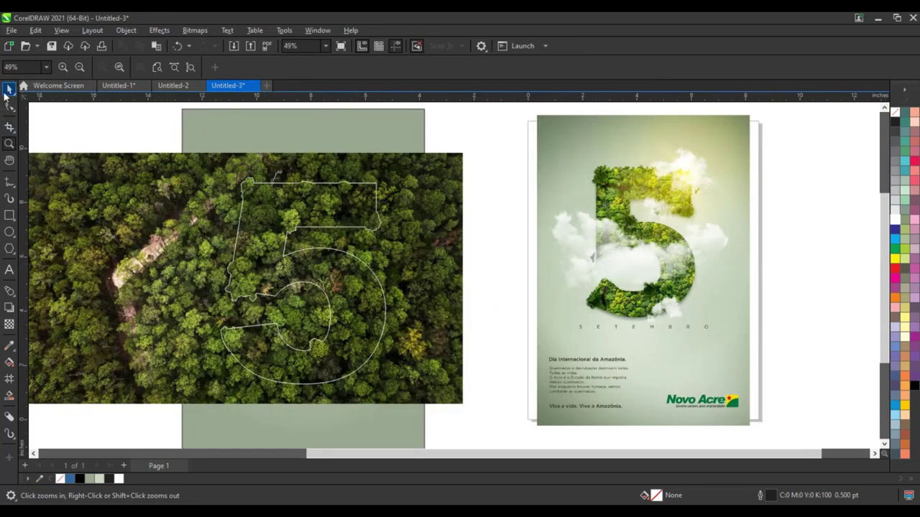
pyautogui.click(9, 88)
pyautogui.click(434, 194)
pyautogui.rightClick(434, 194)
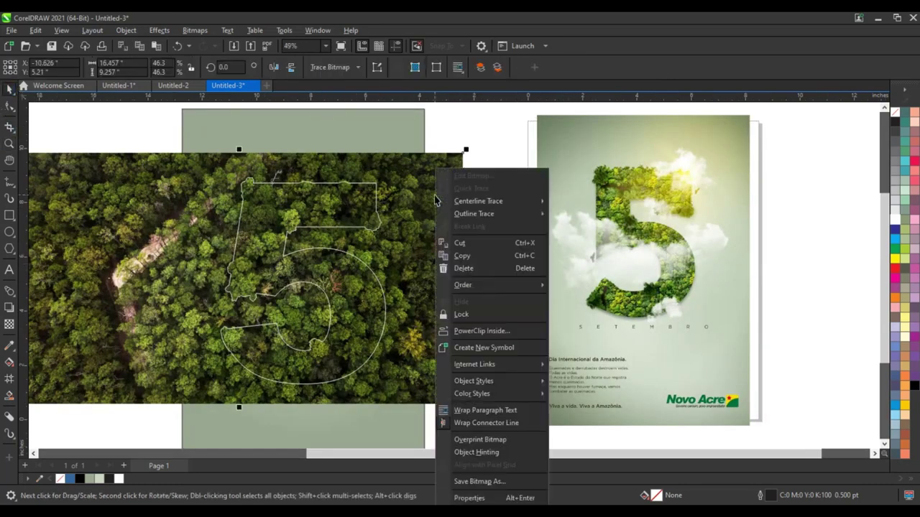
pyautogui.click(480, 331)
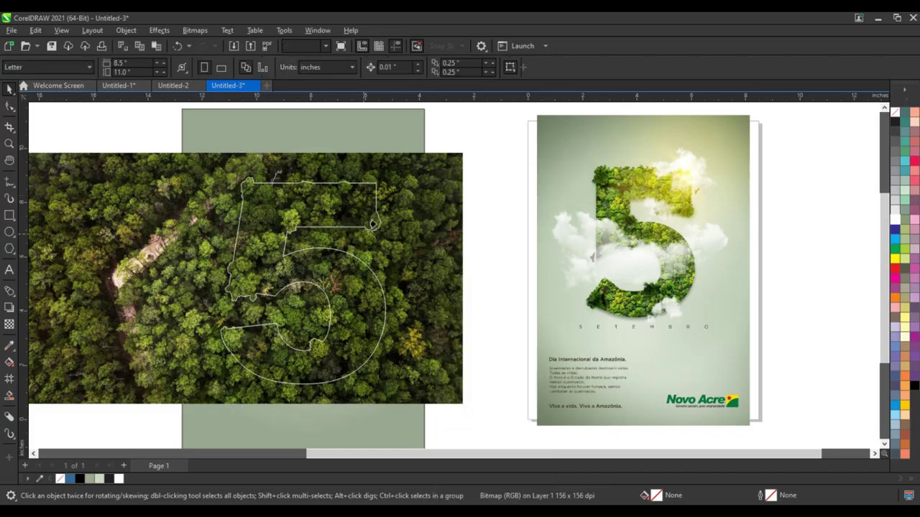
pyautogui.click(373, 223)
pyautogui.write('1.5')
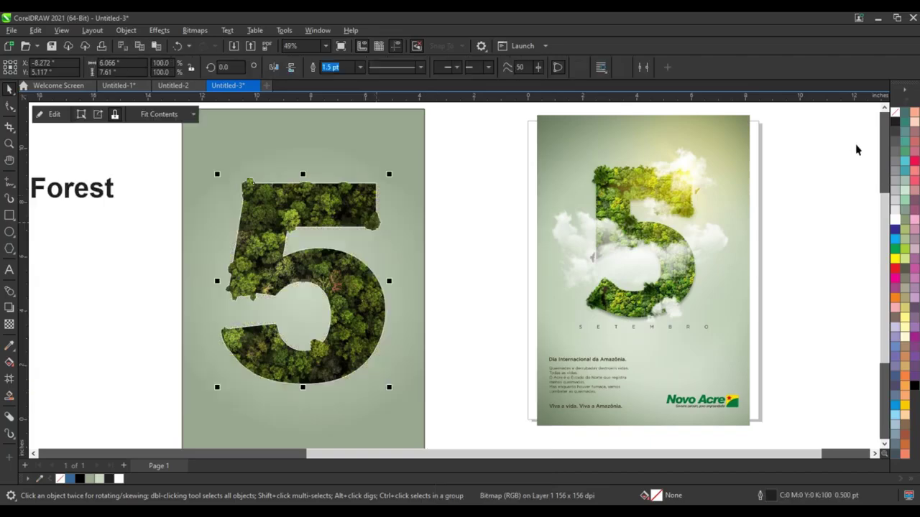
# Set the forest 5's outline colour to none, then reselect the PowerClip 5
pyautogui.rightClick(894, 113)
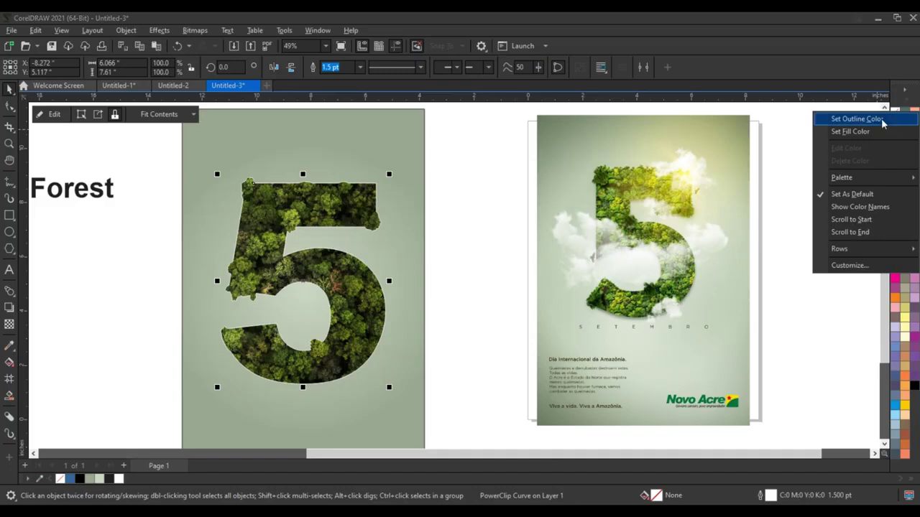
pyautogui.click(858, 119)
pyautogui.click(433, 308)
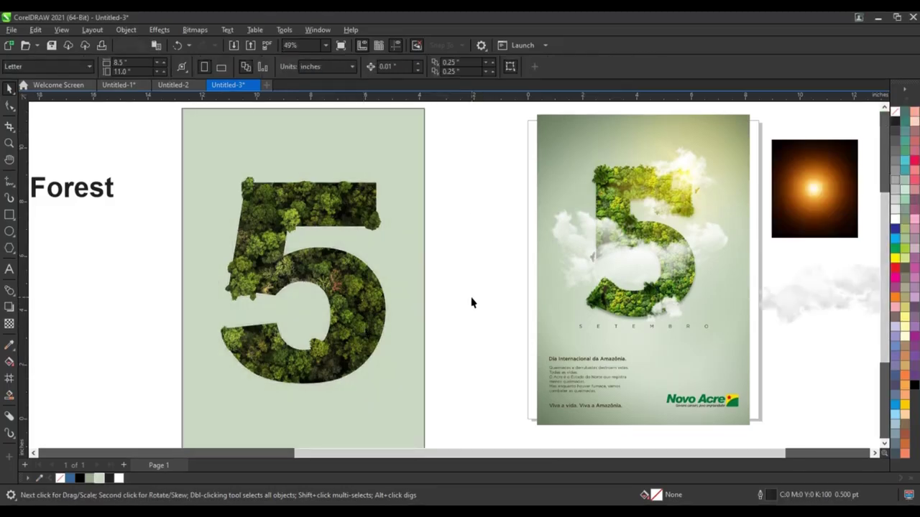
pyautogui.click(370, 307)
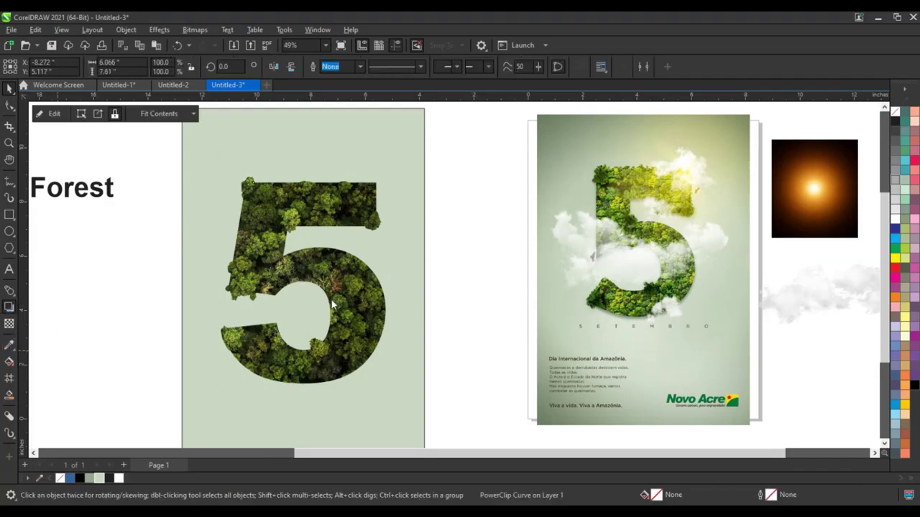
# Give the forest 5 a down-right drop shadow at 67 opacity and break it apart
pyautogui.moveTo(303, 280); pyautogui.dragTo(373, 388)
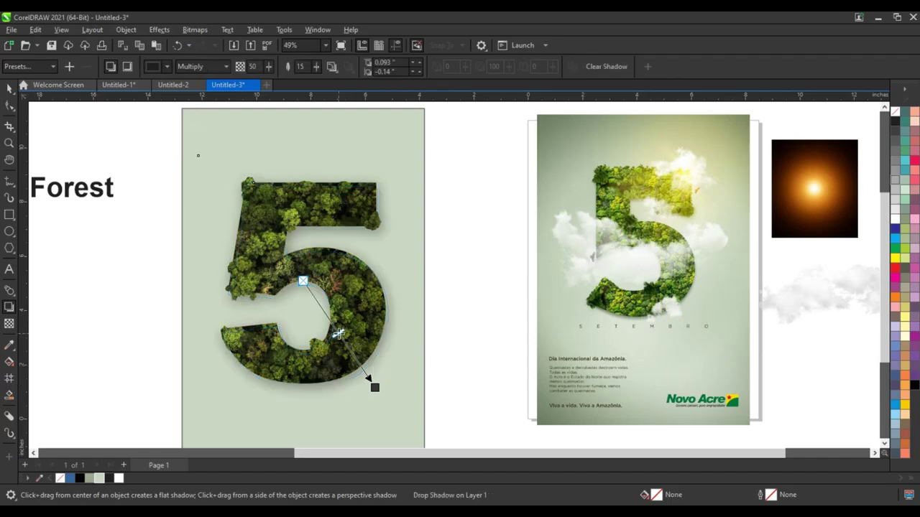
pyautogui.moveTo(338, 334); pyautogui.dragTo(351, 350)
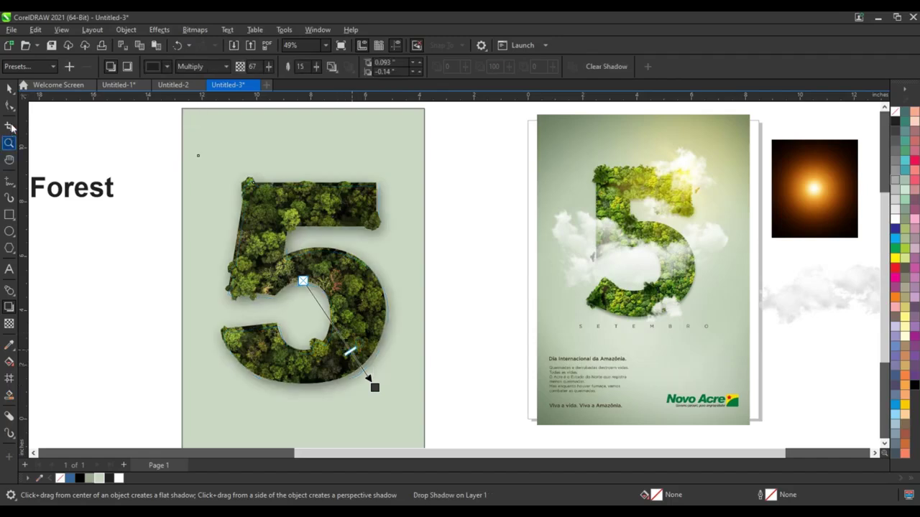
pyautogui.click(10, 90)
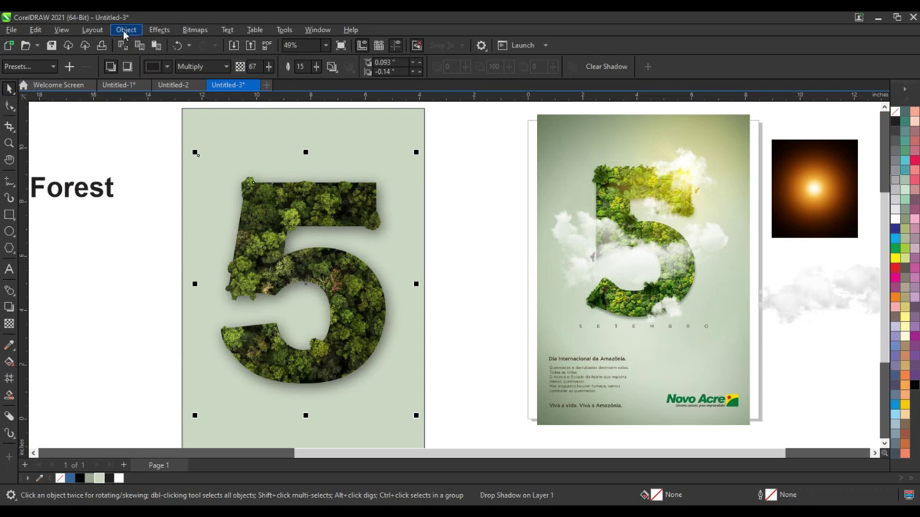
pyautogui.click(125, 29)
pyautogui.click(171, 295)
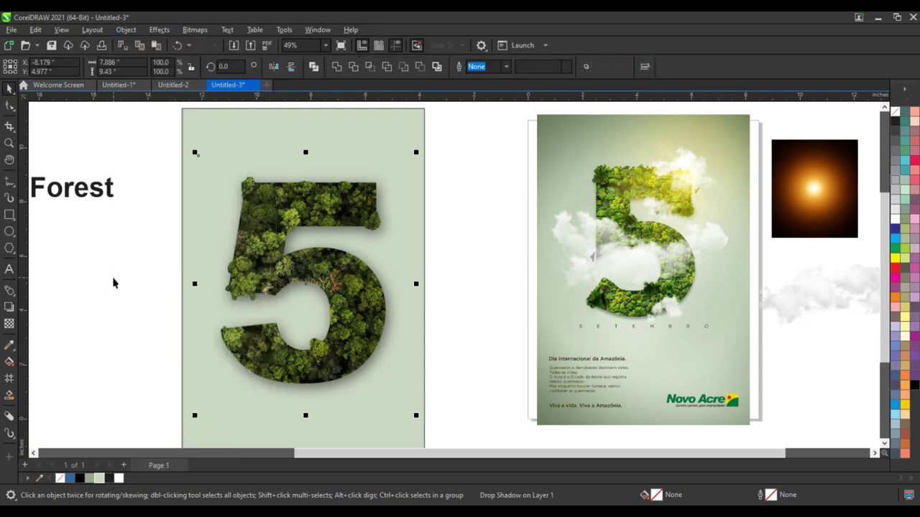
pyautogui.click(755, 320)
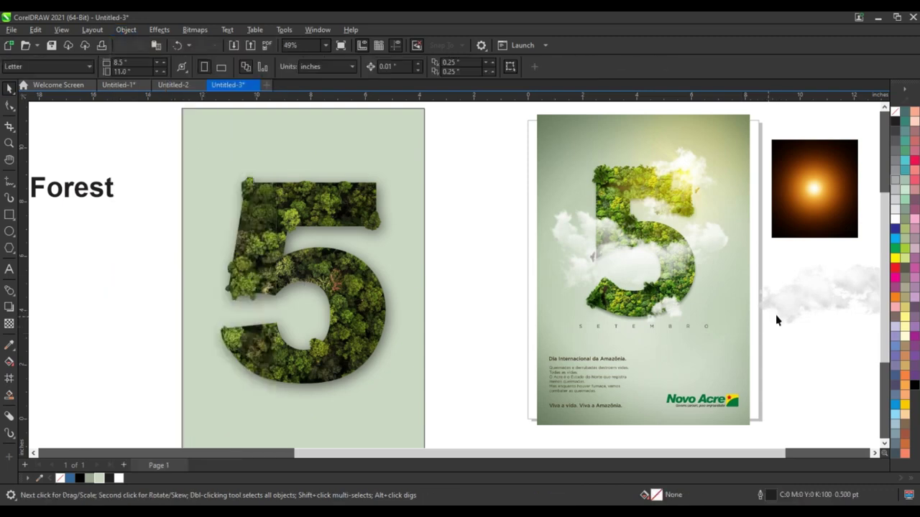
# Place the cloud image over the middle of the 5, slightly shrunk, at transparency 36
pyautogui.moveTo(776, 320); pyautogui.dragTo(248, 292)
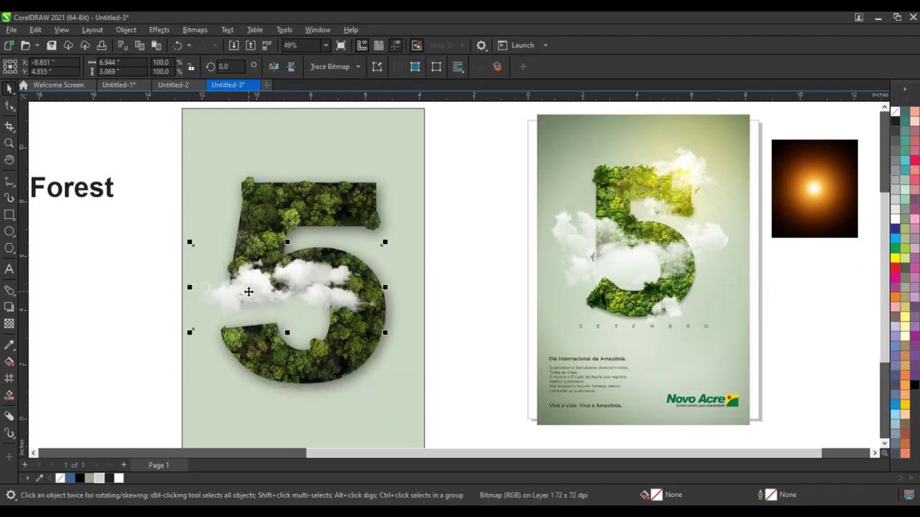
pyautogui.click(9, 324)
pyautogui.click(273, 343)
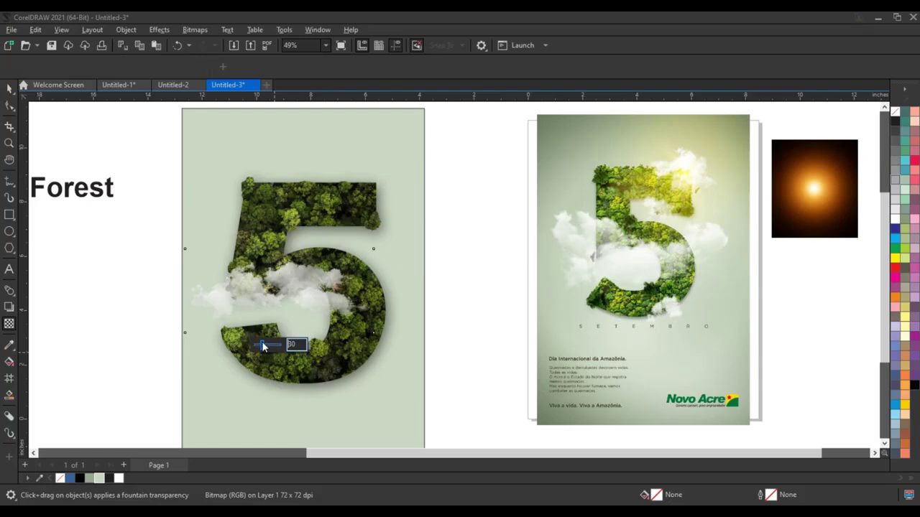
pyautogui.moveTo(261, 345); pyautogui.dragTo(260, 348)
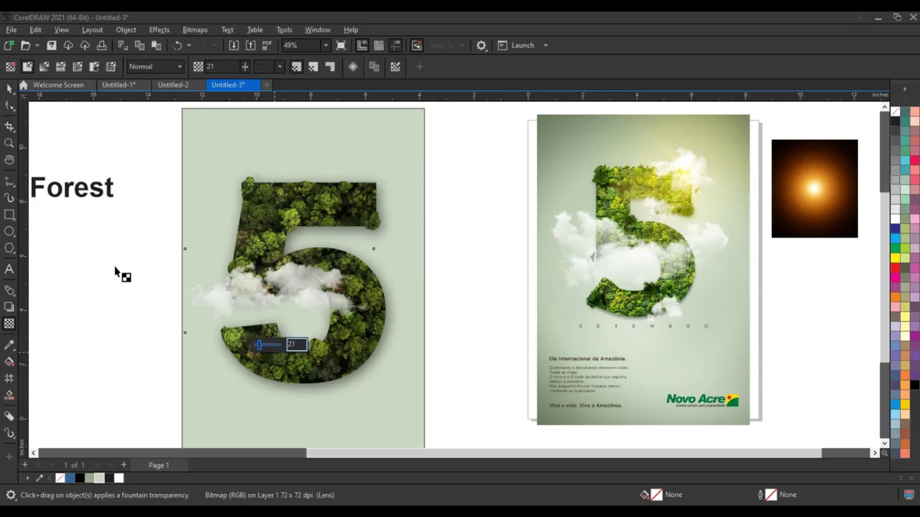
pyautogui.click(8, 88)
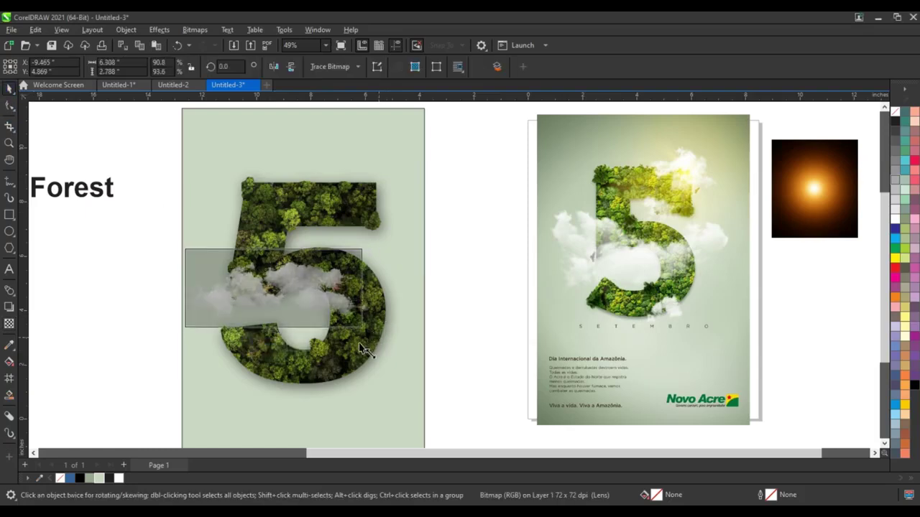
pyautogui.click(287, 293)
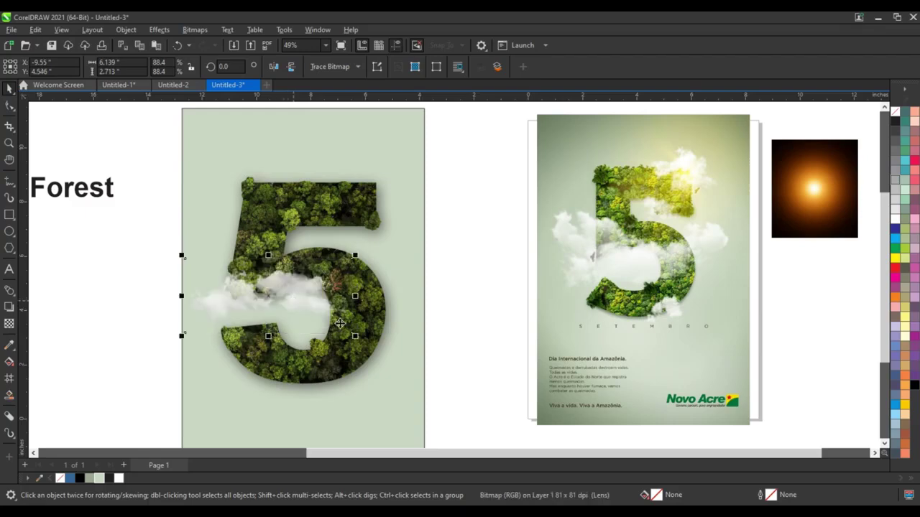
pyautogui.moveTo(354, 336); pyautogui.dragTo(343, 338)
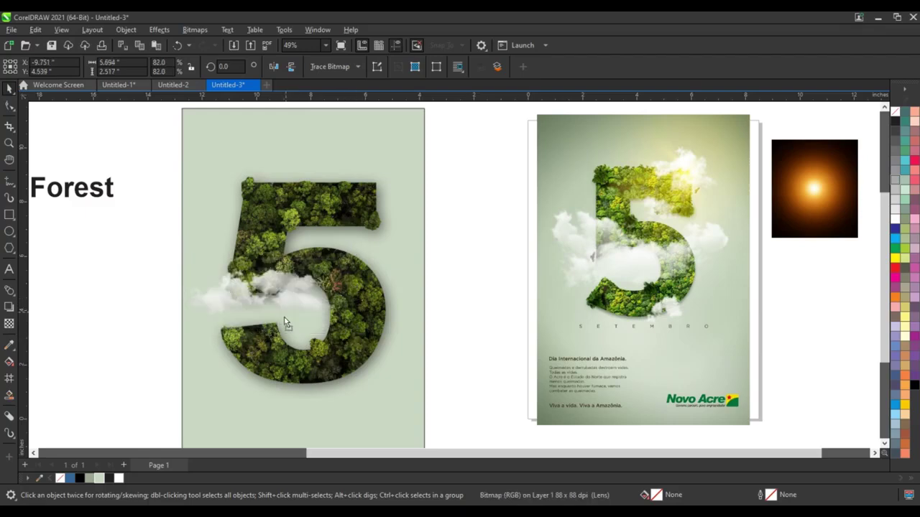
pyautogui.moveTo(295, 305); pyautogui.dragTo(290, 312)
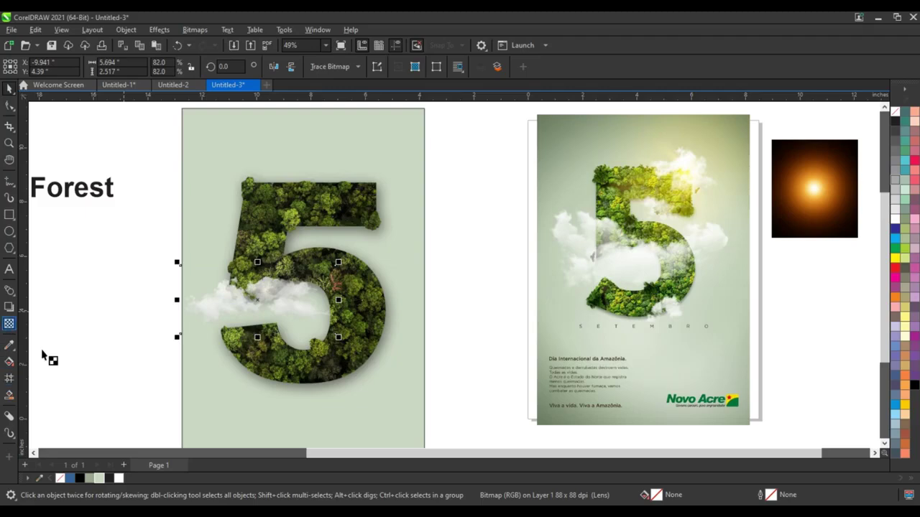
pyautogui.moveTo(237, 349); pyautogui.dragTo(250, 350)
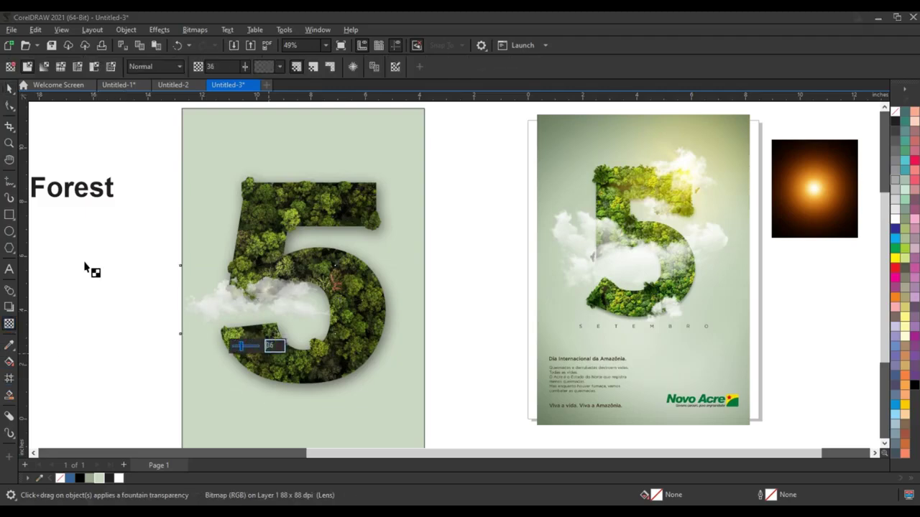
# Add a mirrored, smaller cloud copy over the 5's top and right at transparency 11
pyautogui.press('space')
pyautogui.moveTo(311, 293); pyautogui.dragTo(410, 185)
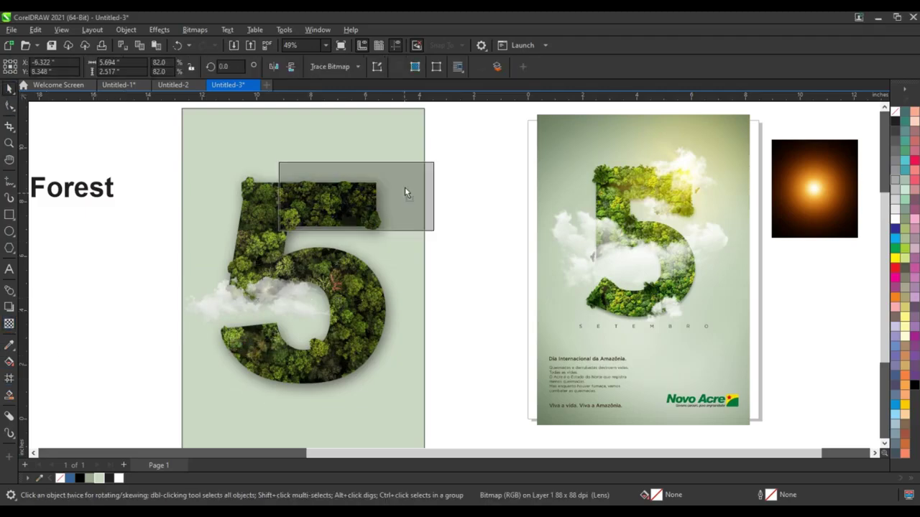
pyautogui.click(274, 66)
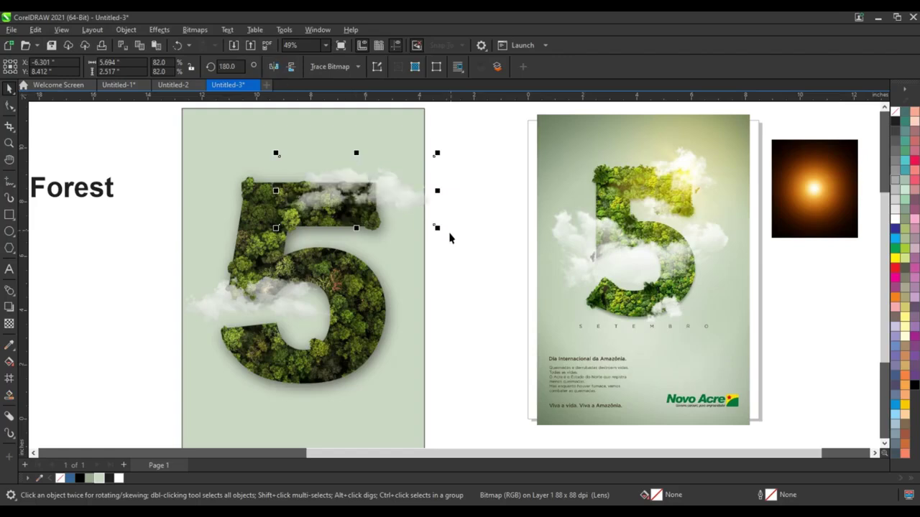
pyautogui.moveTo(437, 227)
pyautogui.mouseDown()
pyautogui.moveTo(395, 191)
pyautogui.moveTo(424, 317)
pyautogui.moveTo(401, 298)
pyautogui.mouseUp()
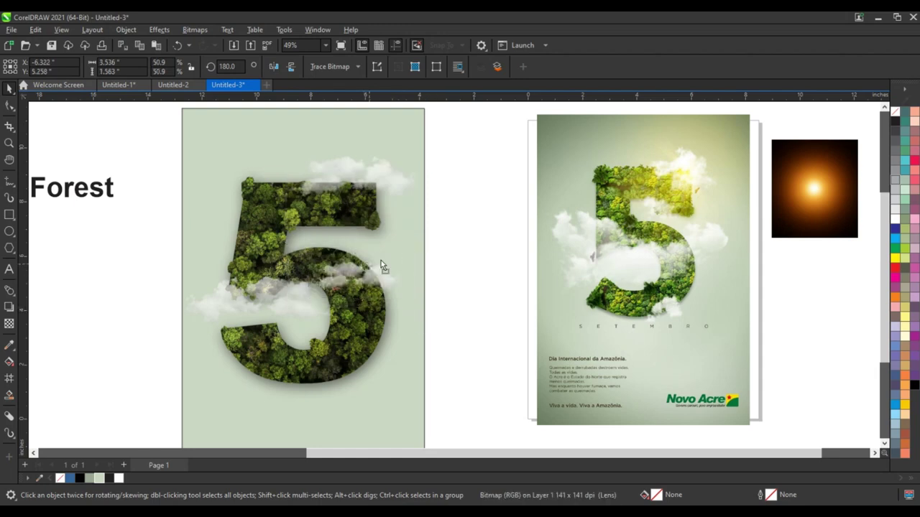
pyautogui.moveTo(382, 266); pyautogui.dragTo(395, 262)
pyautogui.click(9, 324)
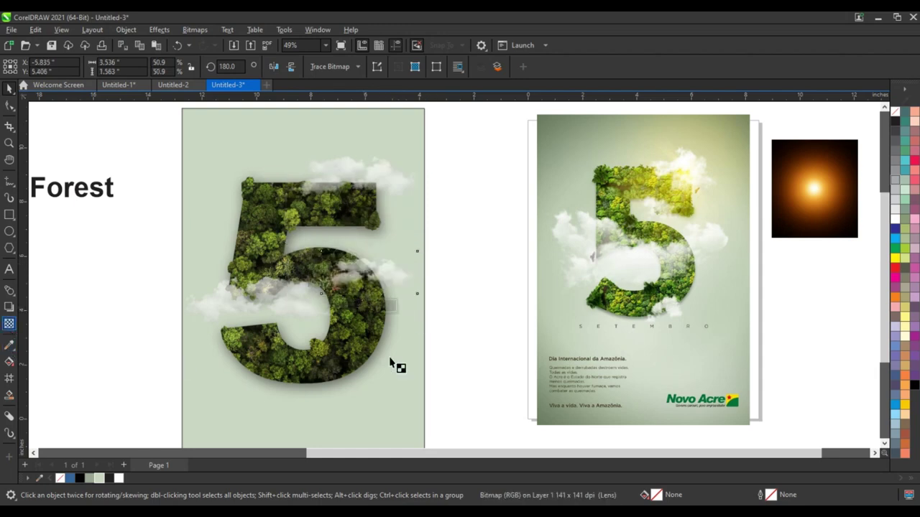
pyautogui.moveTo(351, 304); pyautogui.dragTo(347, 307)
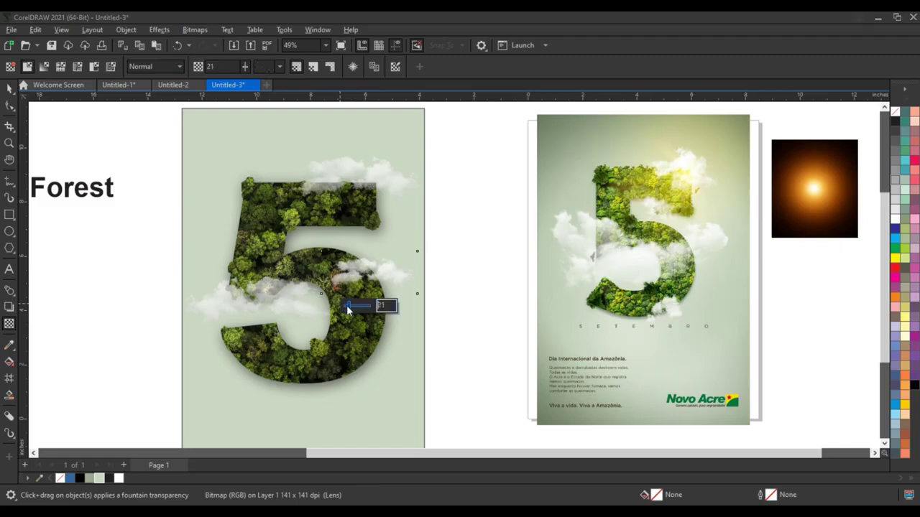
pyautogui.click(9, 90)
pyautogui.click(788, 193)
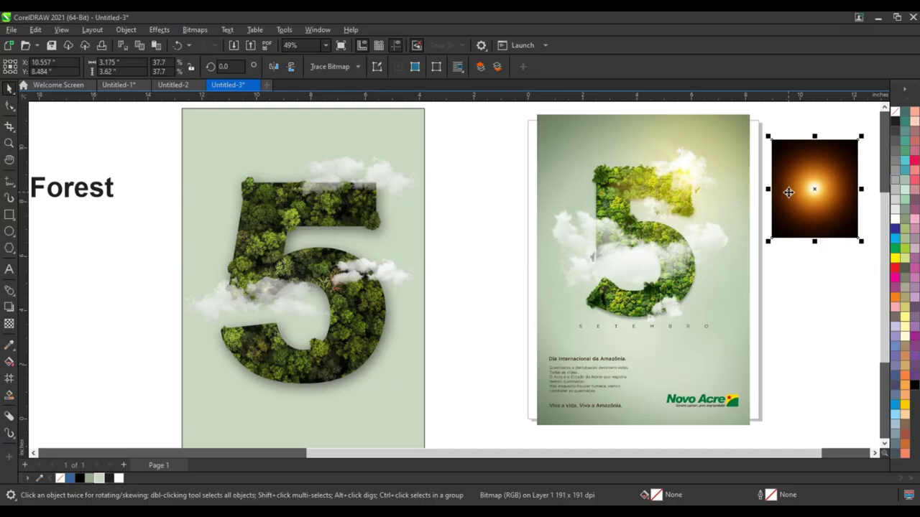
# Move the sun glow onto the top of the 5 and blend it in Screen mode
pyautogui.moveTo(788, 192); pyautogui.dragTo(306, 217)
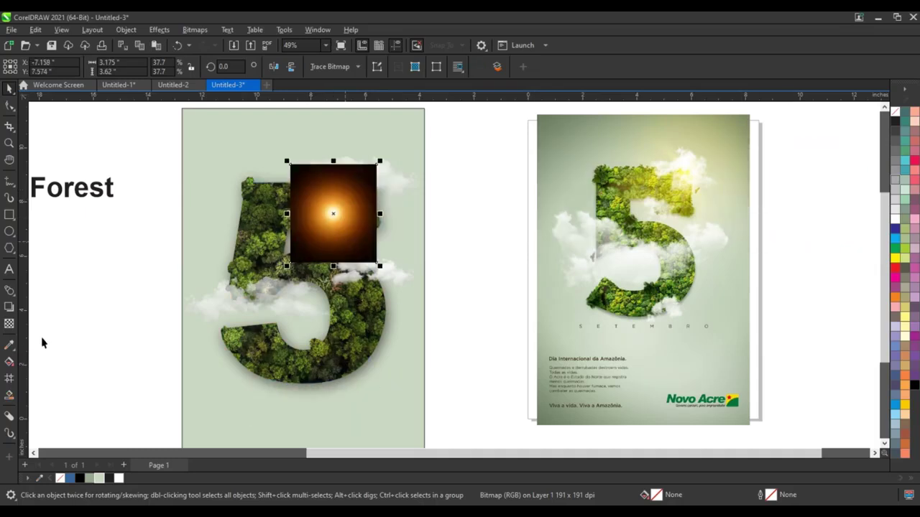
pyautogui.click(9, 325)
pyautogui.click(148, 67)
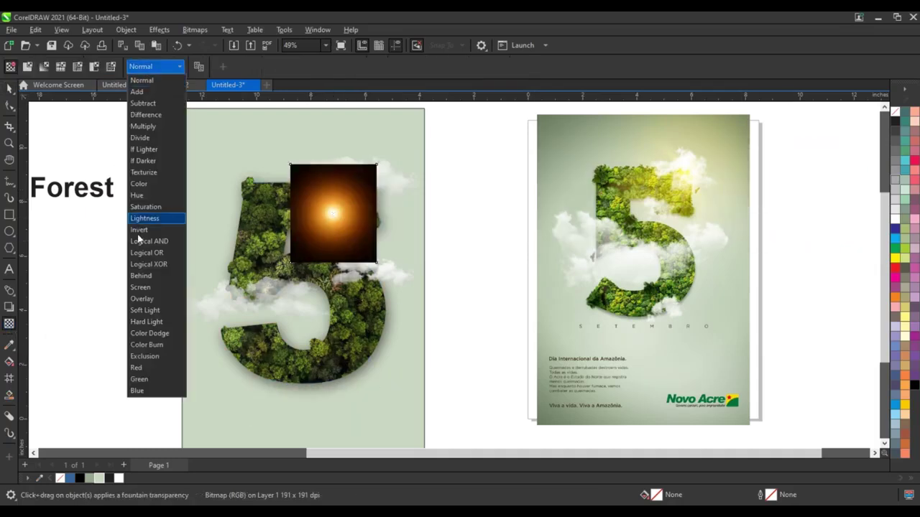
pyautogui.click(140, 287)
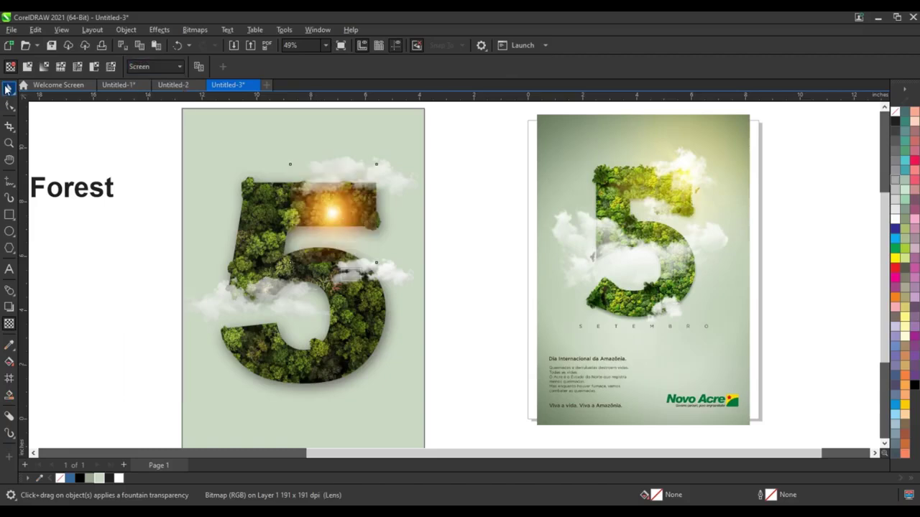
pyautogui.click(9, 89)
# Enlarge the sun glow to about 177% over the 5's top-right corner
pyautogui.moveTo(379, 161); pyautogui.dragTo(452, 86)
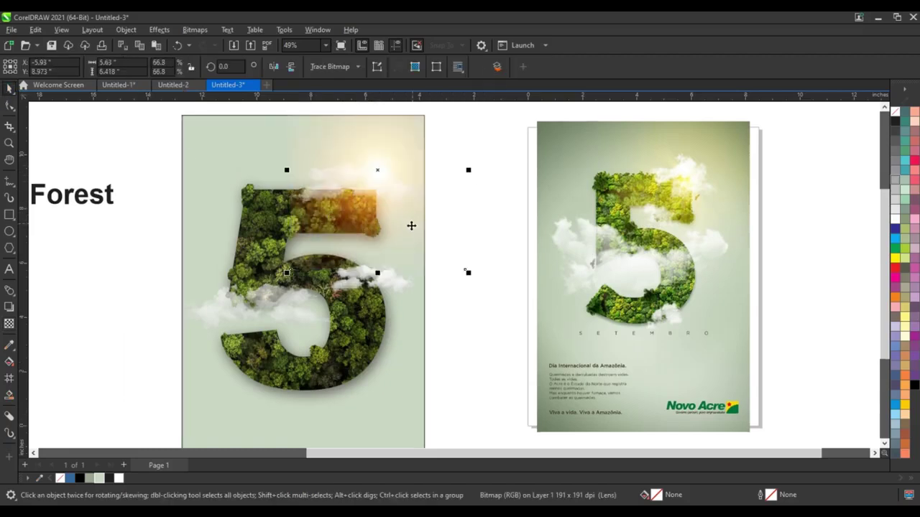
pyautogui.moveTo(404, 250); pyautogui.dragTo(426, 237)
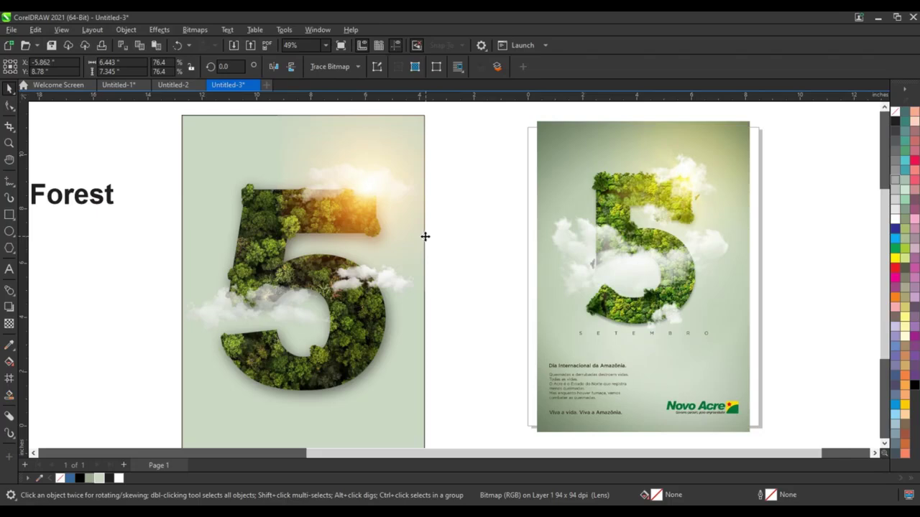
pyautogui.click(425, 237)
pyautogui.click(396, 268)
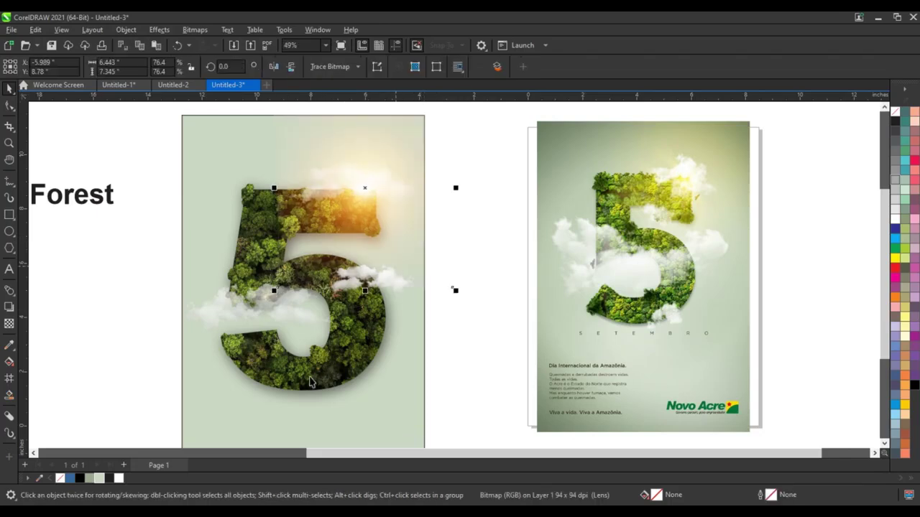
pyautogui.click(311, 381)
# Inside the PowerClip, set the forest photo's brightness to 14 and contrast to 35
pyautogui.rightClick(311, 382)
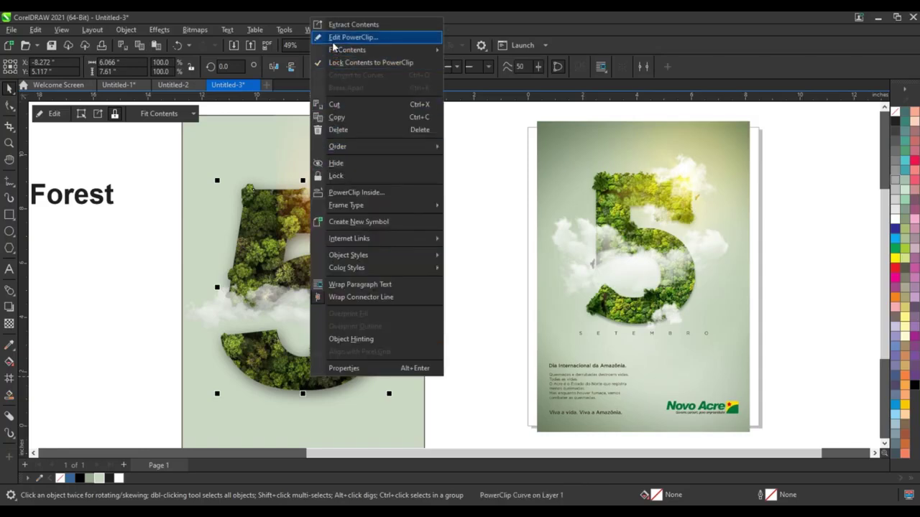
pyautogui.click(338, 37)
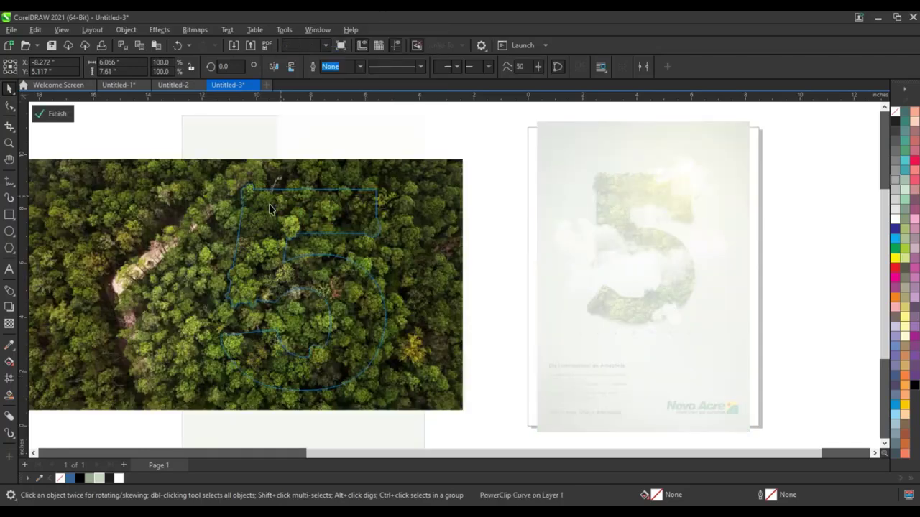
pyautogui.click(157, 35)
pyautogui.moveTo(172, 57)
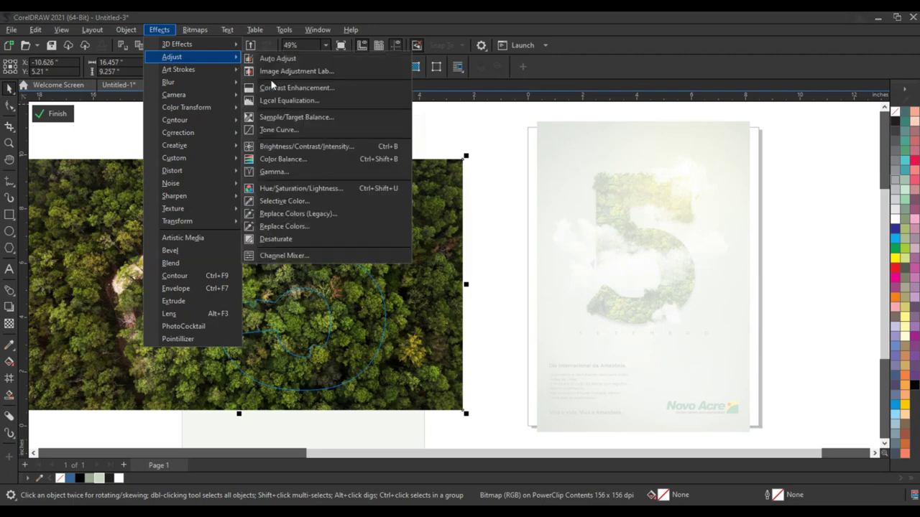
pyautogui.click(291, 147)
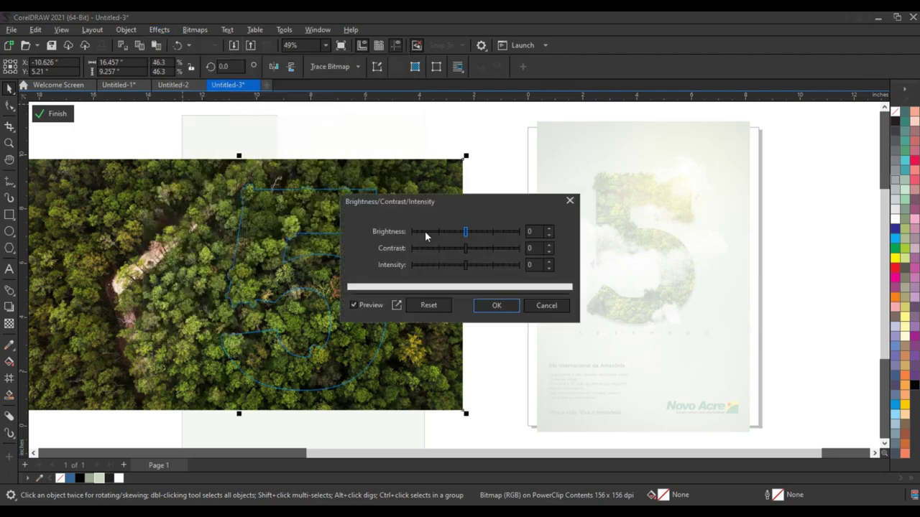
pyautogui.click(473, 231)
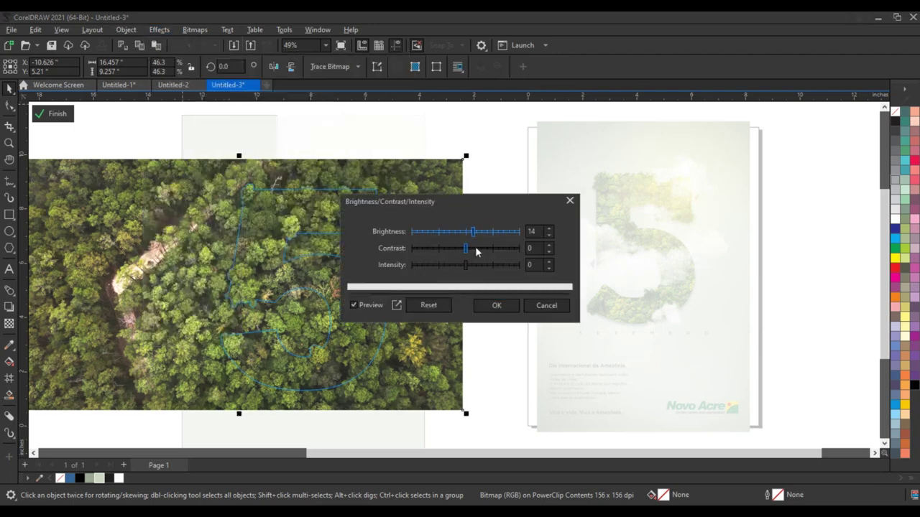
pyautogui.click(475, 248)
pyautogui.moveTo(475, 248); pyautogui.dragTo(481, 250)
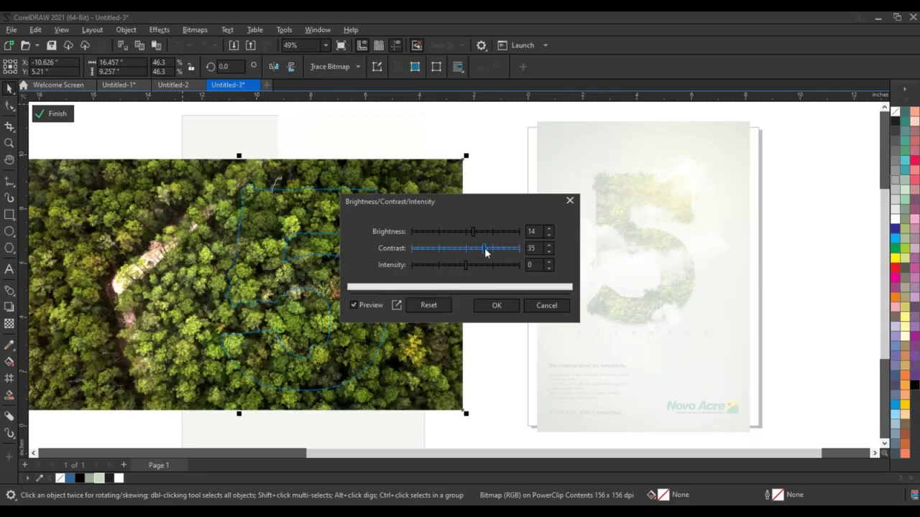
pyautogui.click(495, 305)
# Shift the photo's colour balance +23 toward green and finish editing the PowerClip
pyautogui.click(160, 31)
pyautogui.moveTo(173, 57)
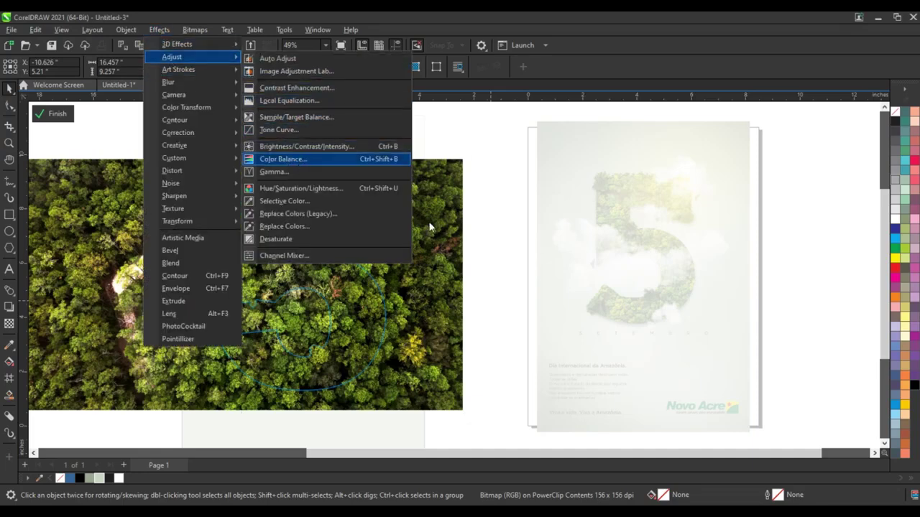
pyautogui.click(295, 159)
pyautogui.moveTo(479, 170); pyautogui.dragTo(591, 171)
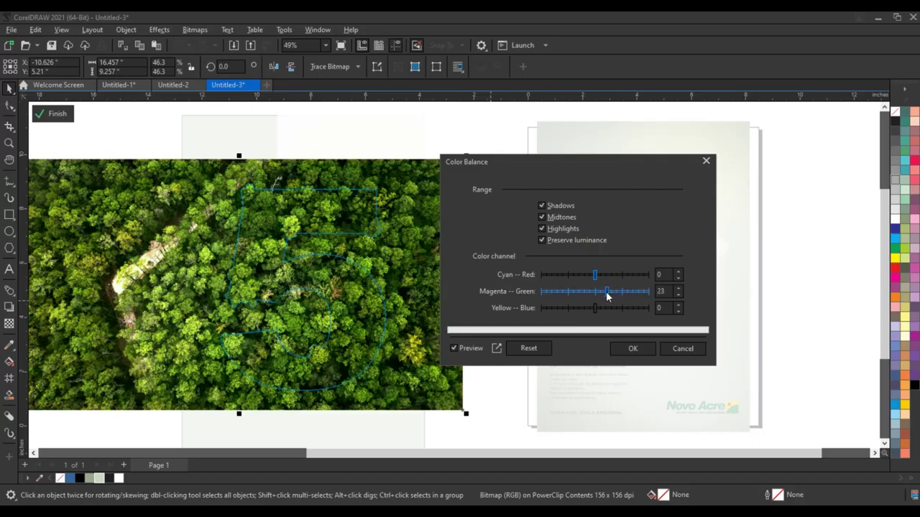
pyautogui.moveTo(608, 295); pyautogui.dragTo(604, 295)
pyautogui.click(632, 348)
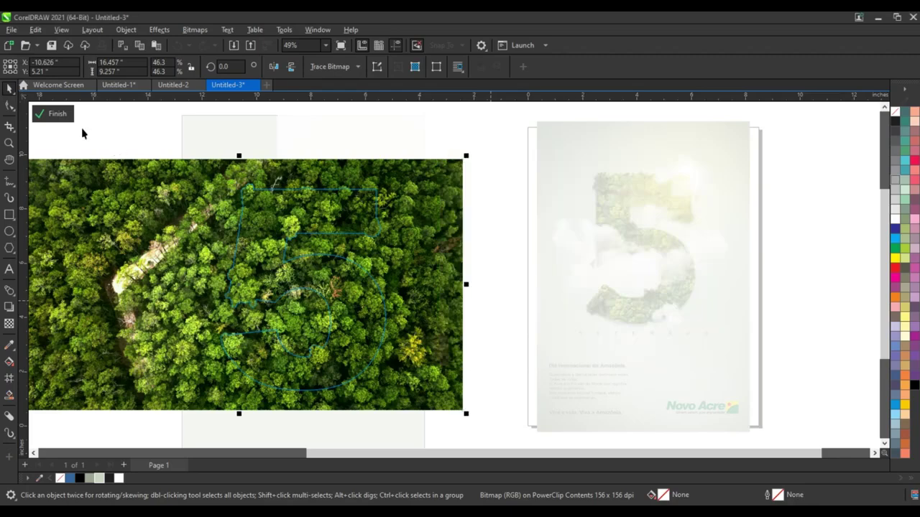
pyautogui.click(57, 114)
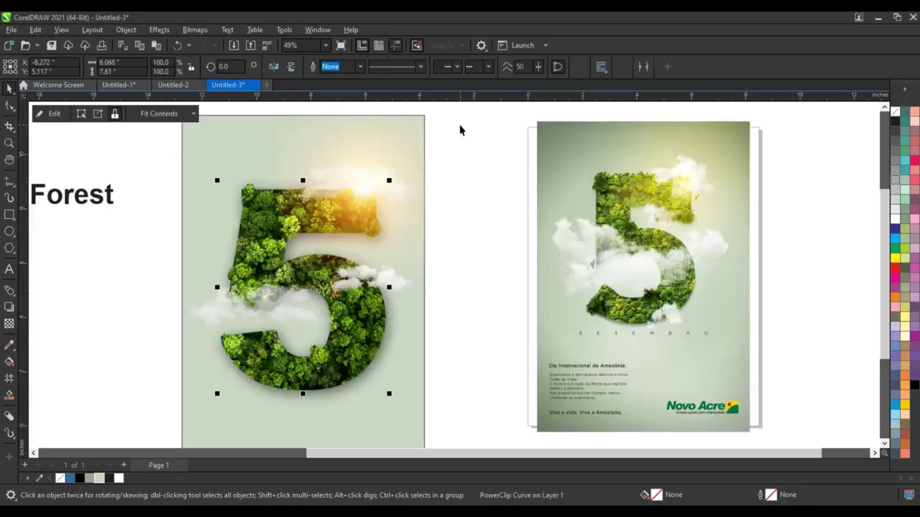
# Give the left page's background rectangle a top-to-bottom fountain fill
pyautogui.click(460, 224)
pyautogui.scroll(-1, 454, 220)
pyautogui.scroll(-1, 452, 221)
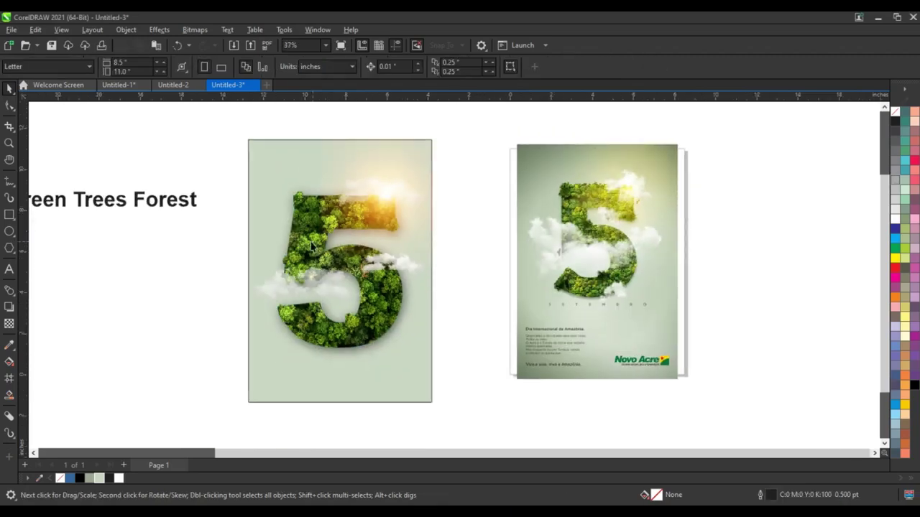
pyautogui.click(266, 193)
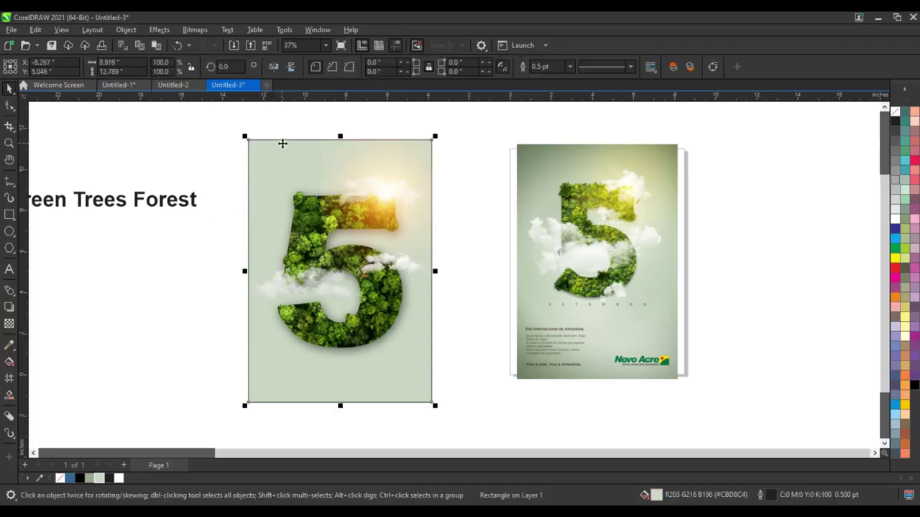
pyautogui.hotkey('shift', 'F2')
pyautogui.press('g')
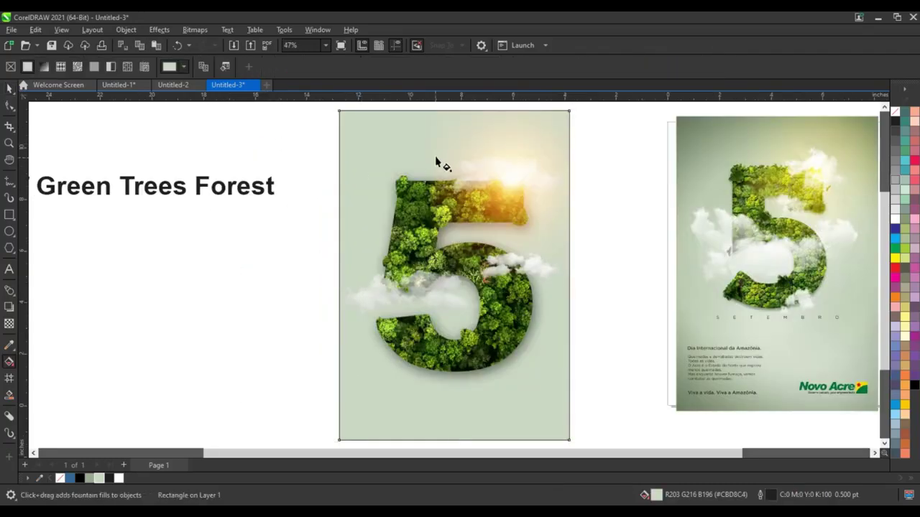
pyautogui.moveTo(436, 156); pyautogui.dragTo(449, 365)
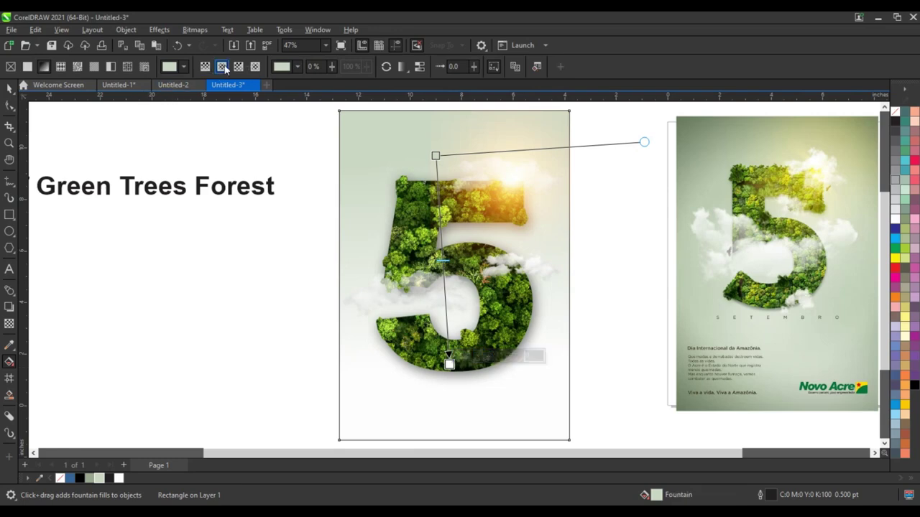
# Make the background gradient elliptical, centred in the 5 with a slightly reduced radius
pyautogui.click(221, 66)
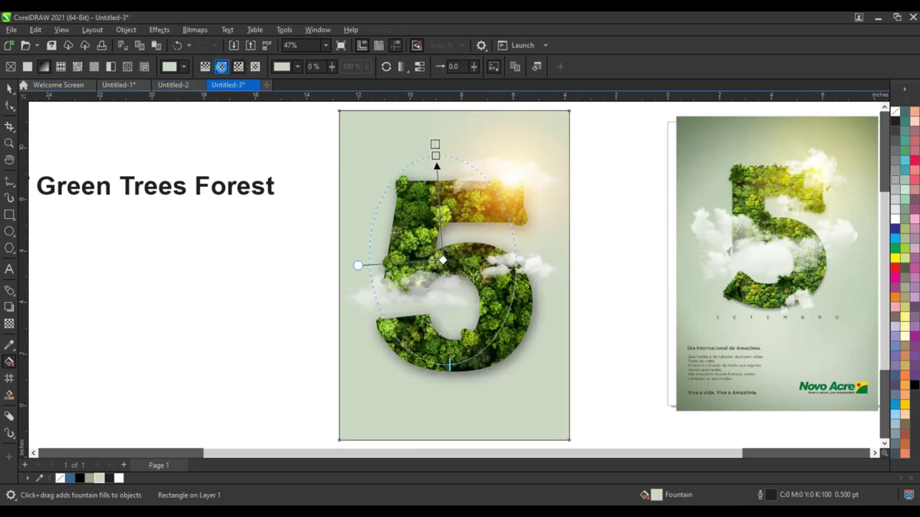
pyautogui.moveTo(450, 364); pyautogui.dragTo(527, 394)
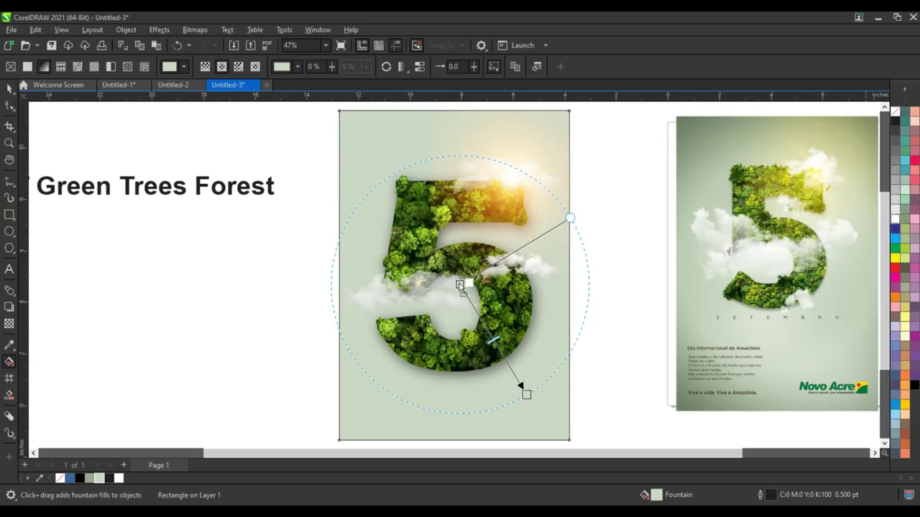
pyautogui.moveTo(459, 283); pyautogui.dragTo(457, 266)
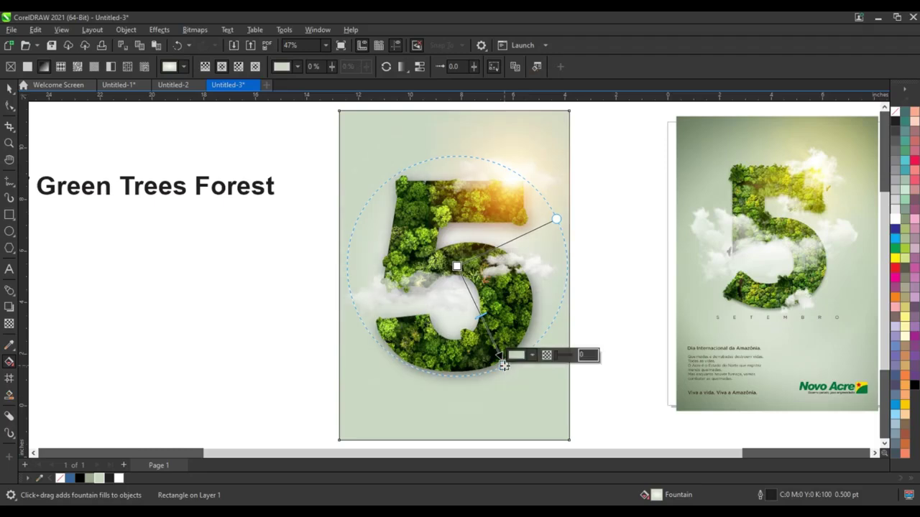
pyautogui.moveTo(503, 365); pyautogui.dragTo(496, 355)
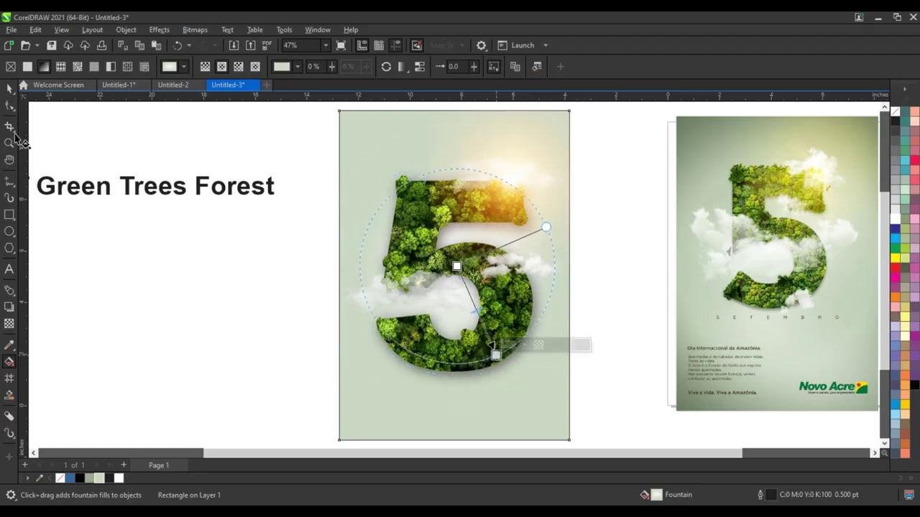
pyautogui.click(10, 88)
pyautogui.click(190, 260)
# Delete the Green Trees Forest label and move the poster beside the reference poster
pyautogui.click(263, 186)
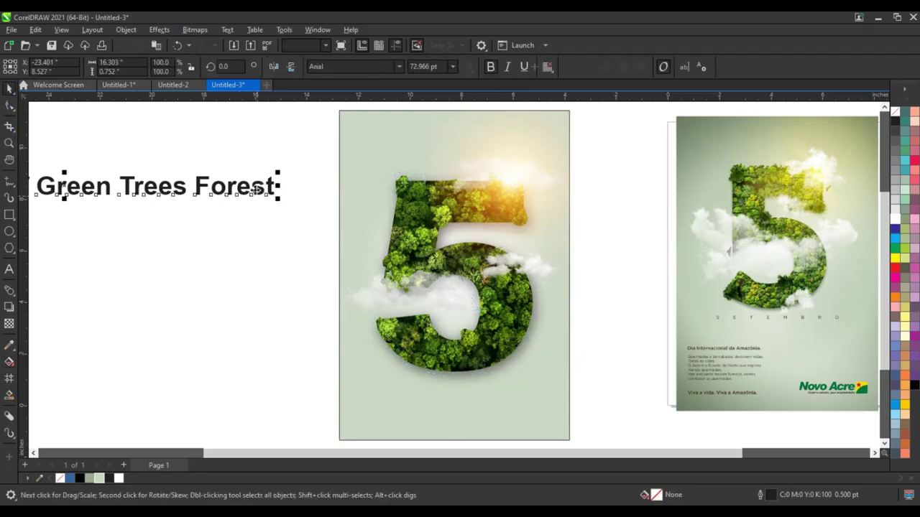
pyautogui.press('Delete')
pyautogui.scroll(-1, 275, 247)
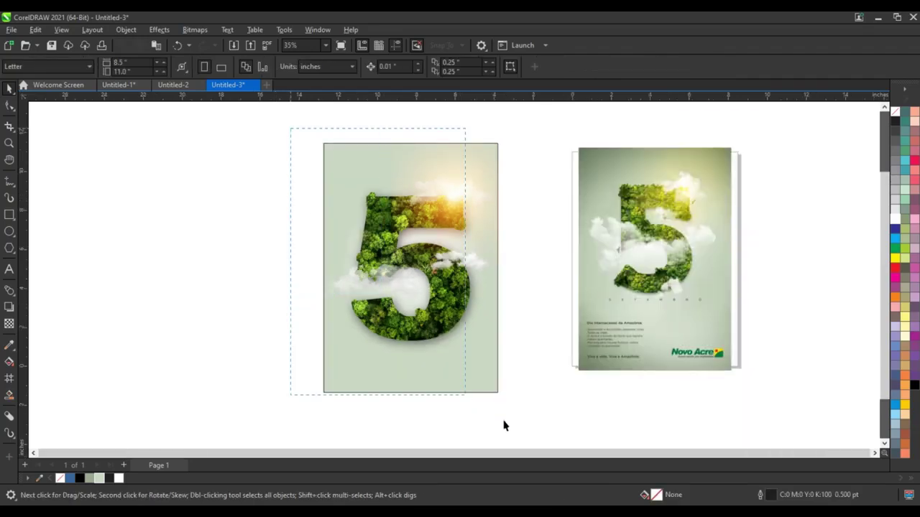
pyautogui.moveTo(441, 359); pyautogui.dragTo(504, 338)
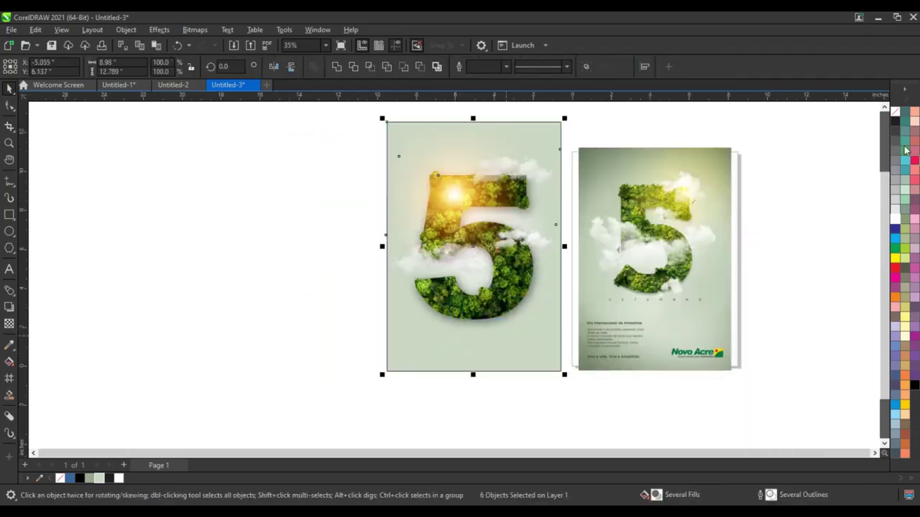
pyautogui.rightClick(899, 115)
pyautogui.click(878, 119)
# Move the sun glow up-right and enlarge it to about 86% over the 5
pyautogui.click(437, 195)
pyautogui.moveTo(493, 160)
pyautogui.mouseDown()
pyautogui.moveTo(520, 155)
pyautogui.moveTo(535, 177)
pyautogui.mouseUp()
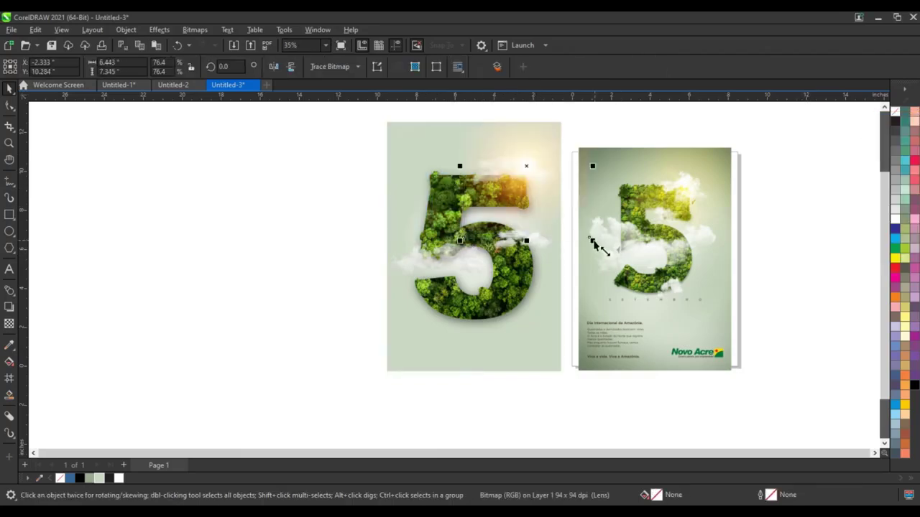
pyautogui.moveTo(593, 243); pyautogui.dragTo(609, 259)
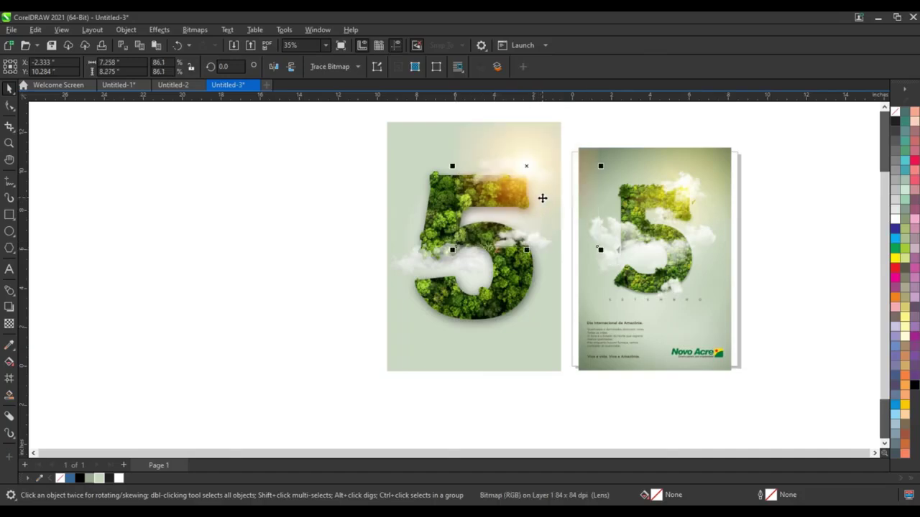
pyautogui.moveTo(541, 198); pyautogui.dragTo(540, 202)
pyautogui.click(535, 386)
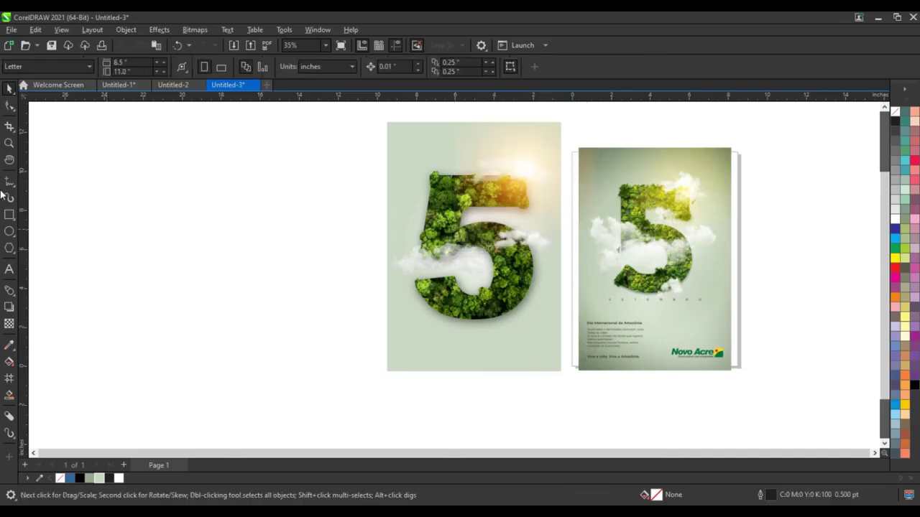
pyautogui.click(8, 142)
pyautogui.moveTo(368, 130)
pyautogui.mouseDown()
pyautogui.moveTo(645, 315)
pyautogui.moveTo(747, 369)
pyautogui.mouseUp()
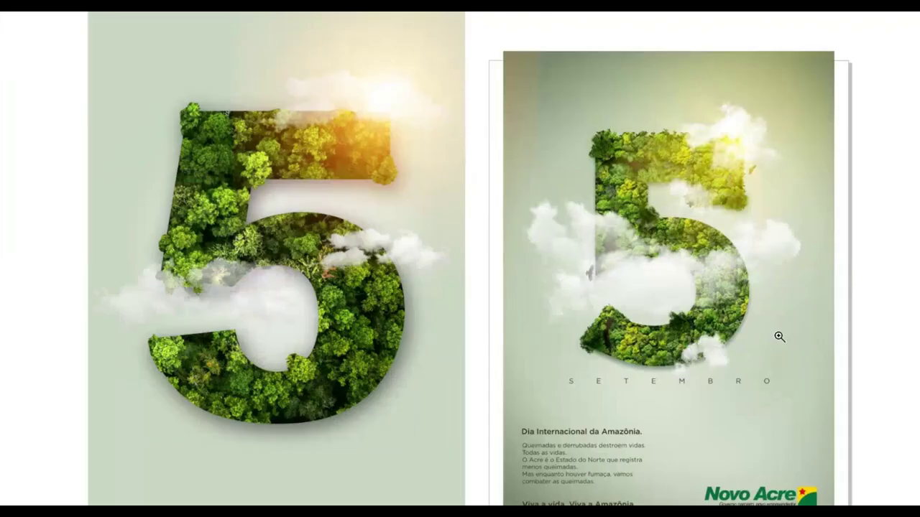